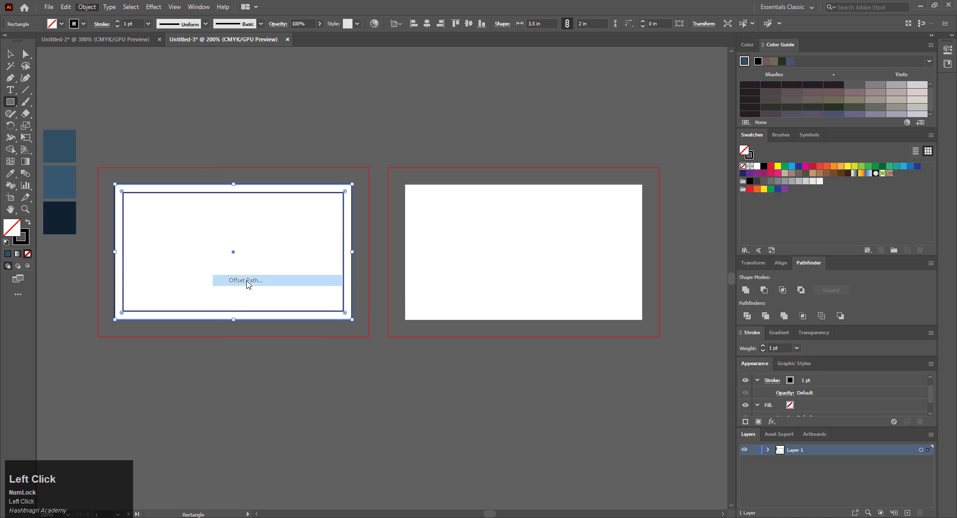
- Offset the first card's rectangle path by -0.125 in with miter joins and convert the inset rectangle into a guide
click(414, 281)
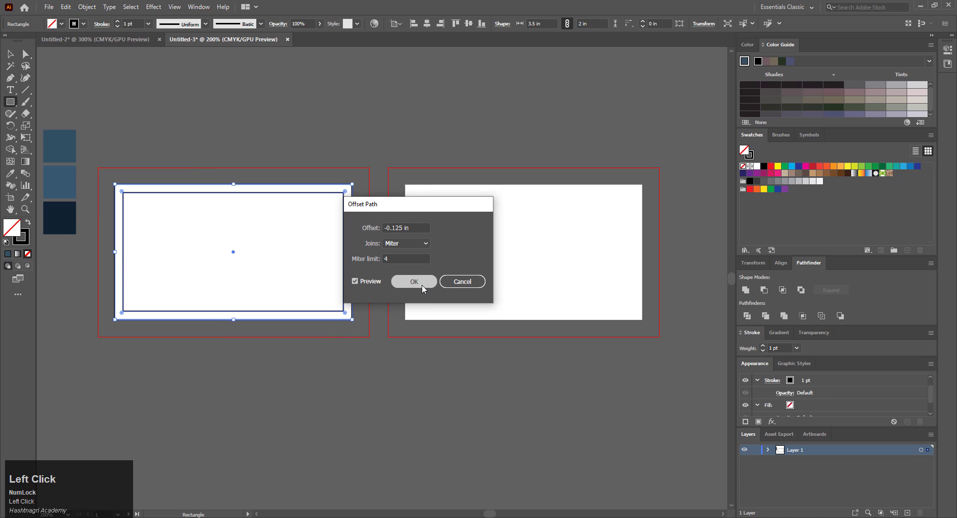
right_click(272, 196)
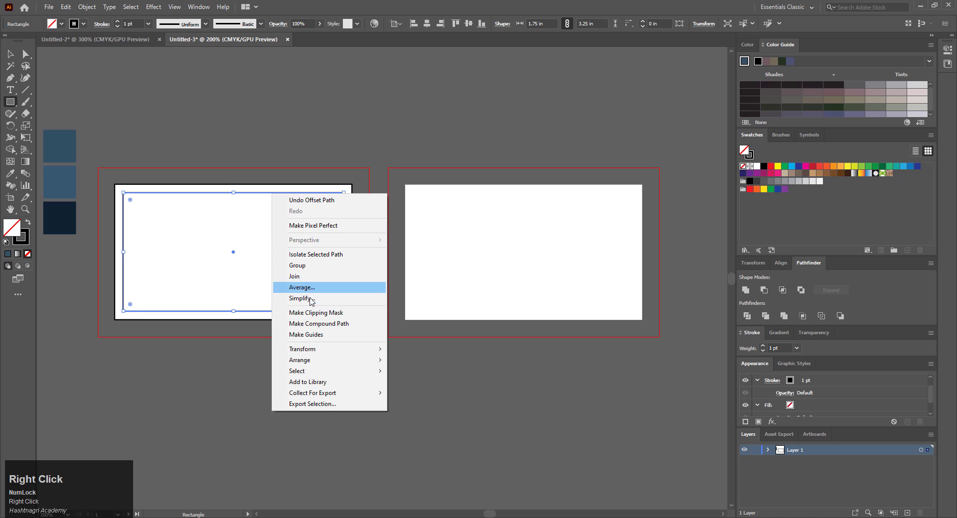
click(323, 335)
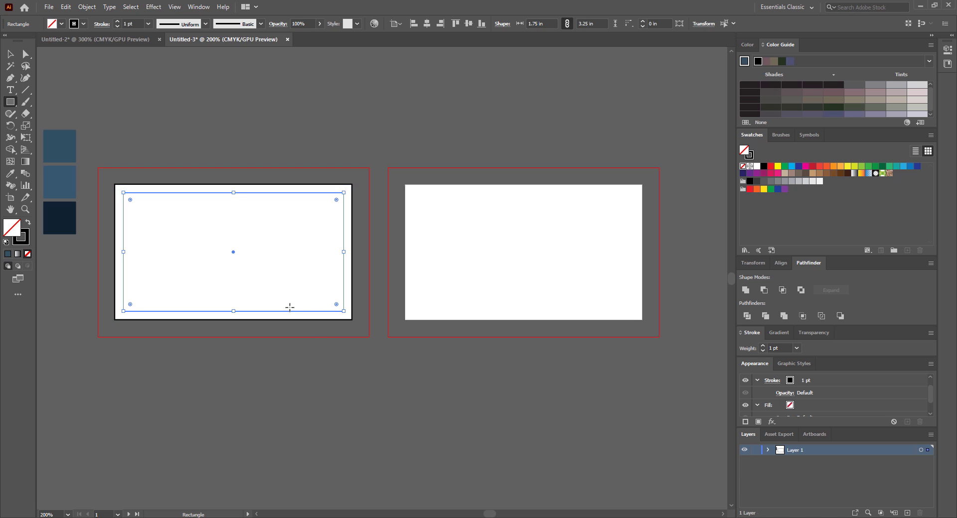
ctrl+click(274, 297)
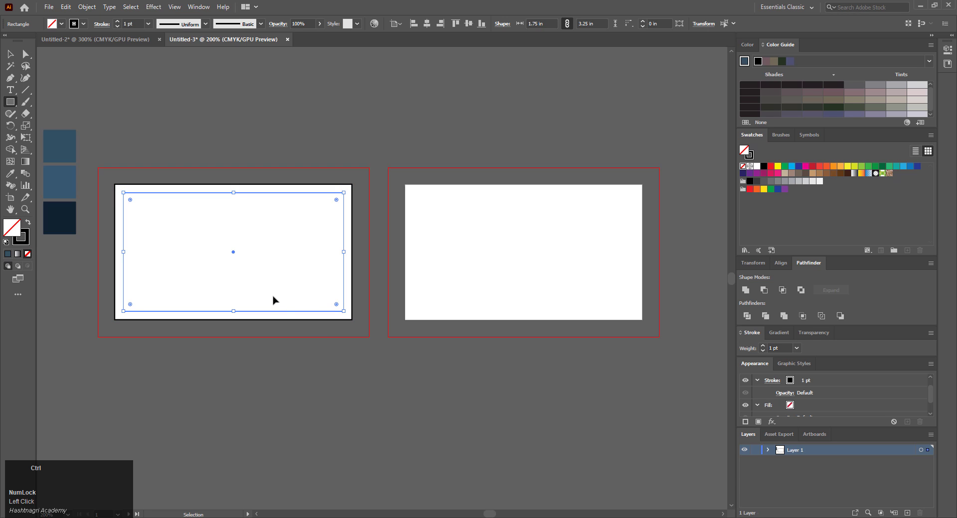
- Copy the inset margin guide to the same position on the second artboard and lock both guides
click(10, 55)
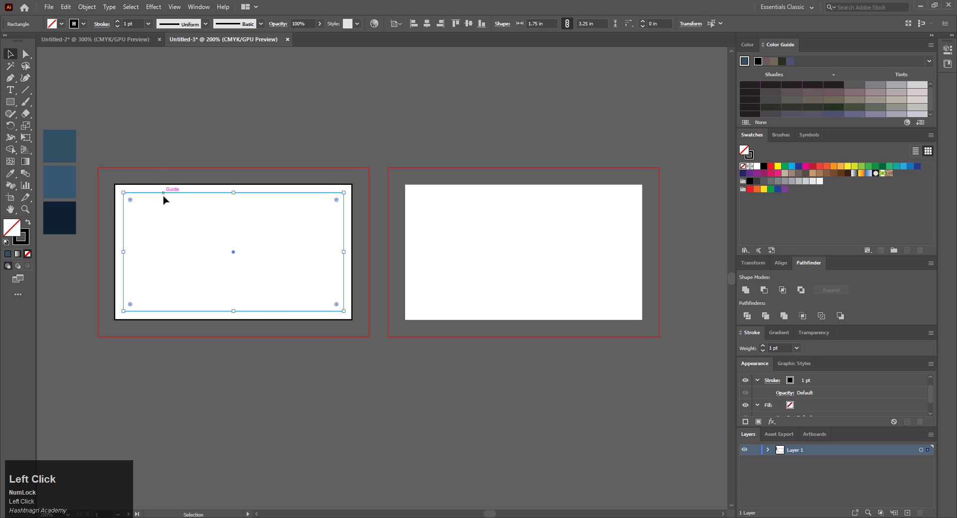
drag(168, 193, 452, 194)
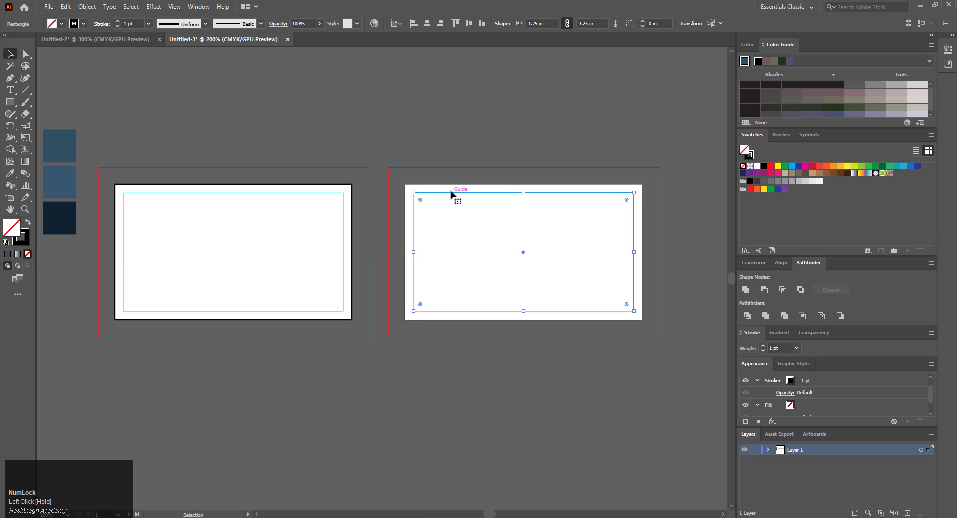
shift+click(343, 198)
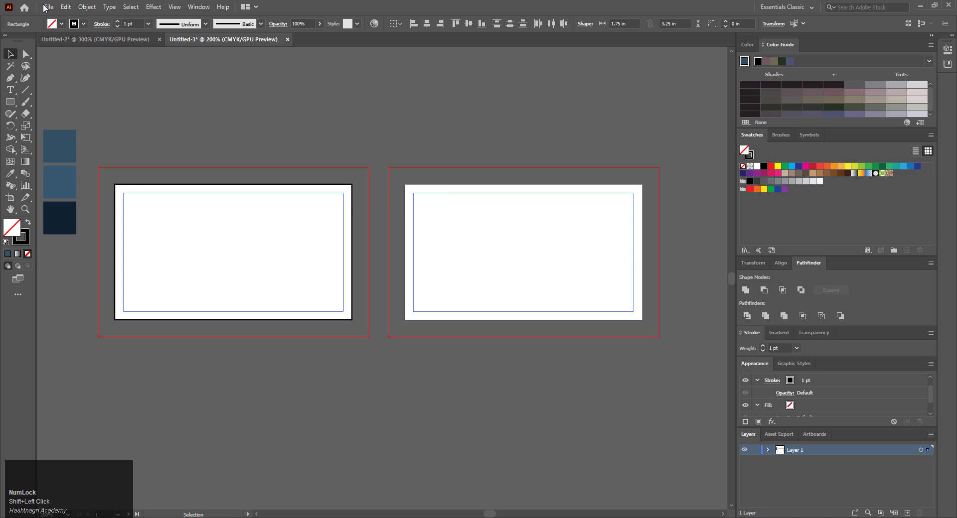
click(87, 6)
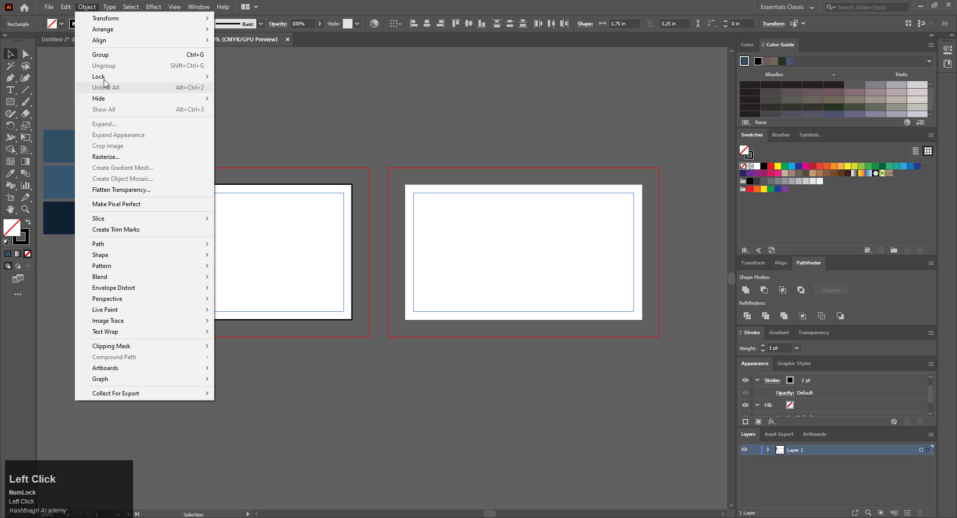
mouse_move(106, 80)
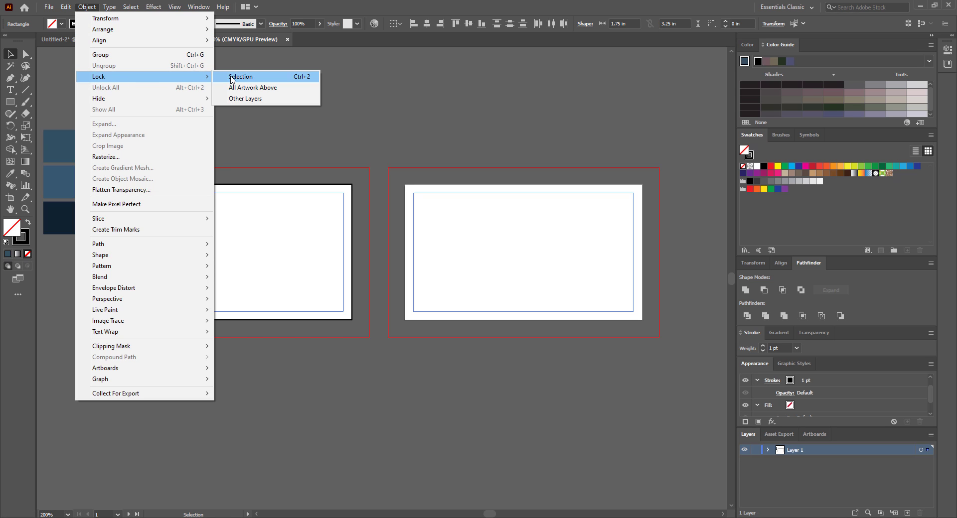
click(233, 77)
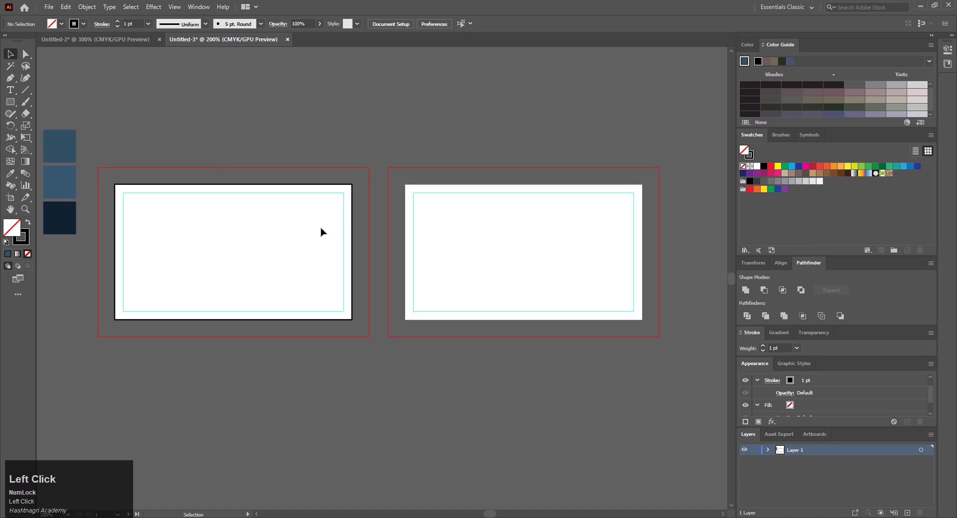
- Fill the first card's background rectangle with the dark navy colour sampled from the lowest colour square
click(156, 197)
key(i)
click(61, 211)
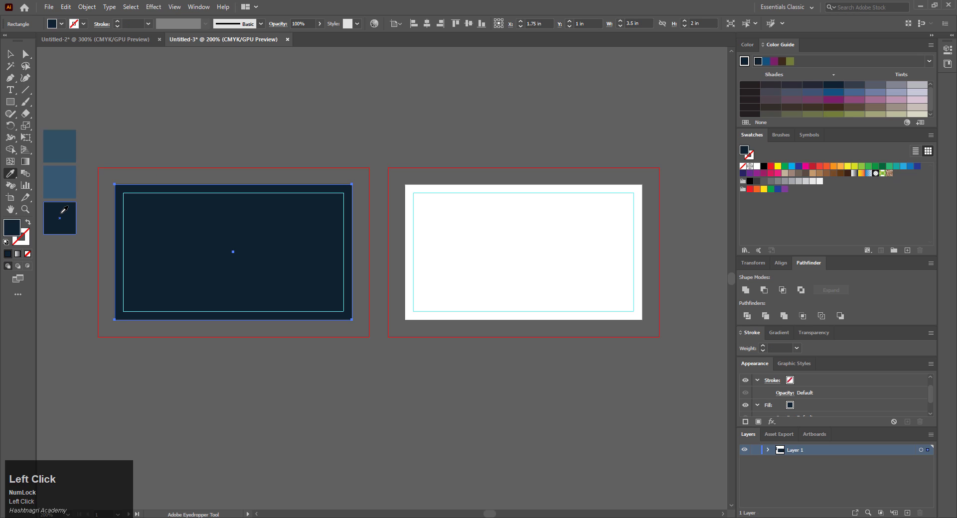
- Draw a square about 2.01 in wide from the card's top-left corner and remove its lower-right anchor to leave a triangle
click(12, 102)
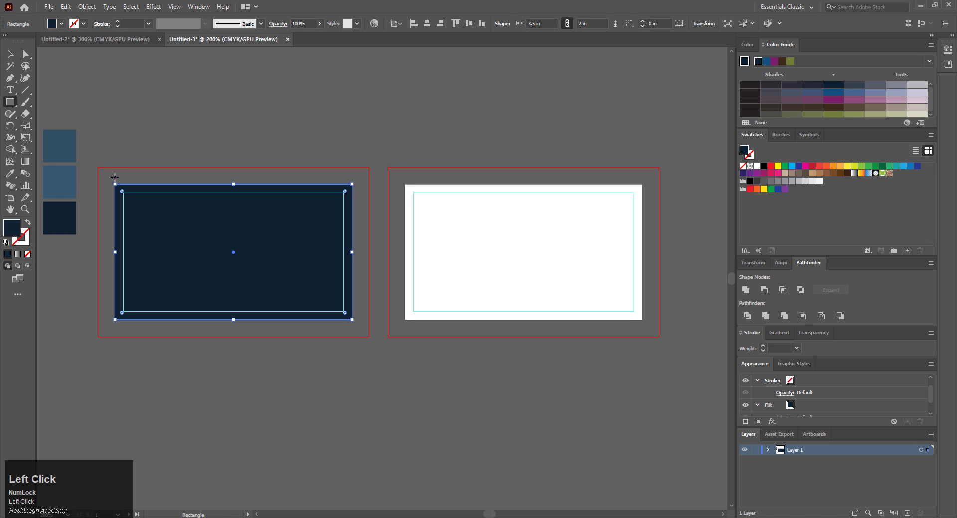
drag(114, 185, 250, 294)
click(10, 78)
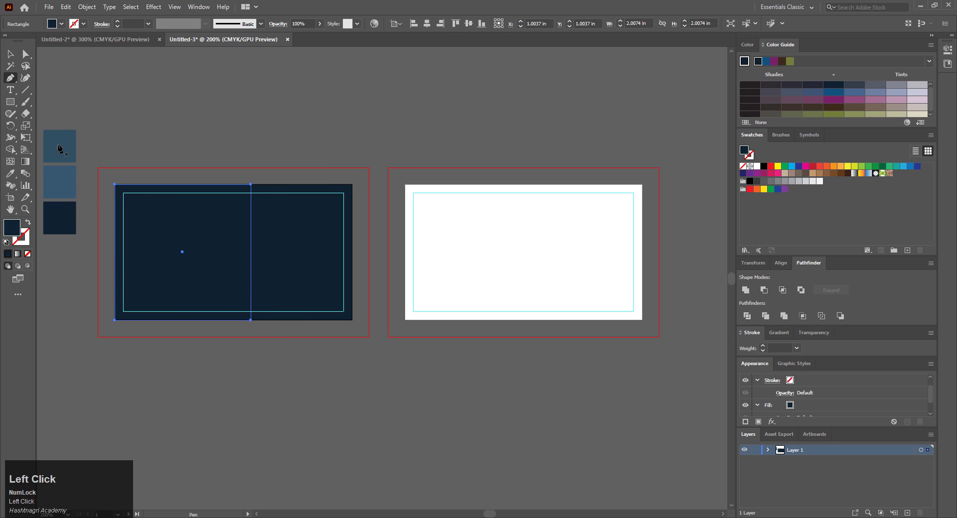
click(250, 321)
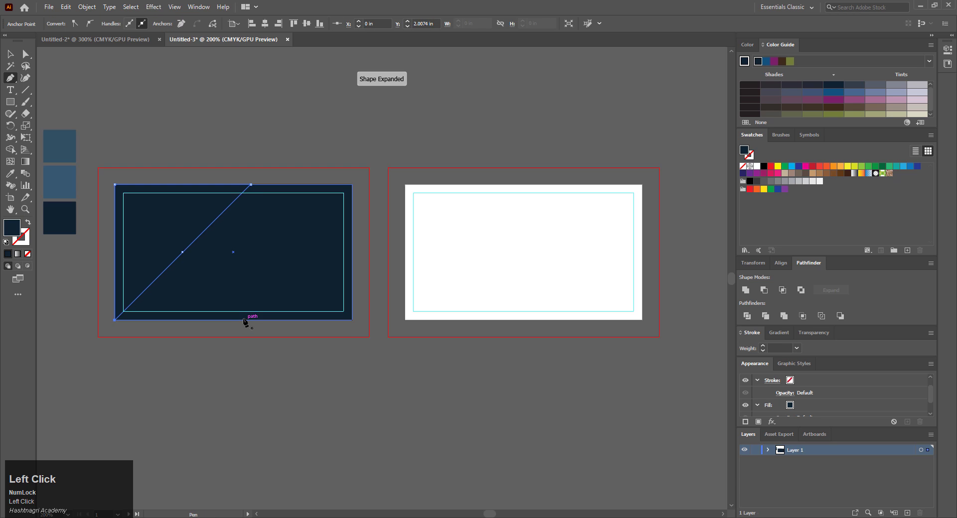
- Fill the corner triangle with the mid blue sampled from the middle colour square and deselect it
key(i)
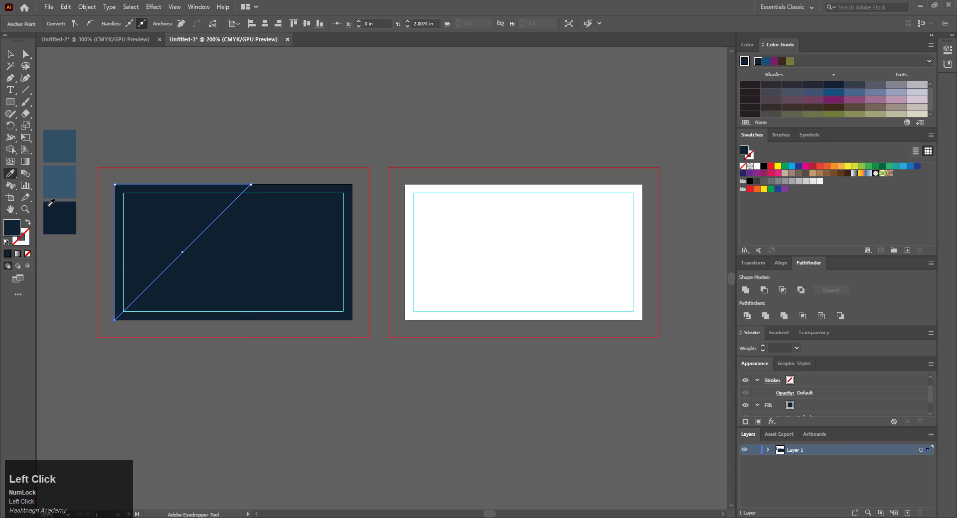
click(70, 190)
click(10, 56)
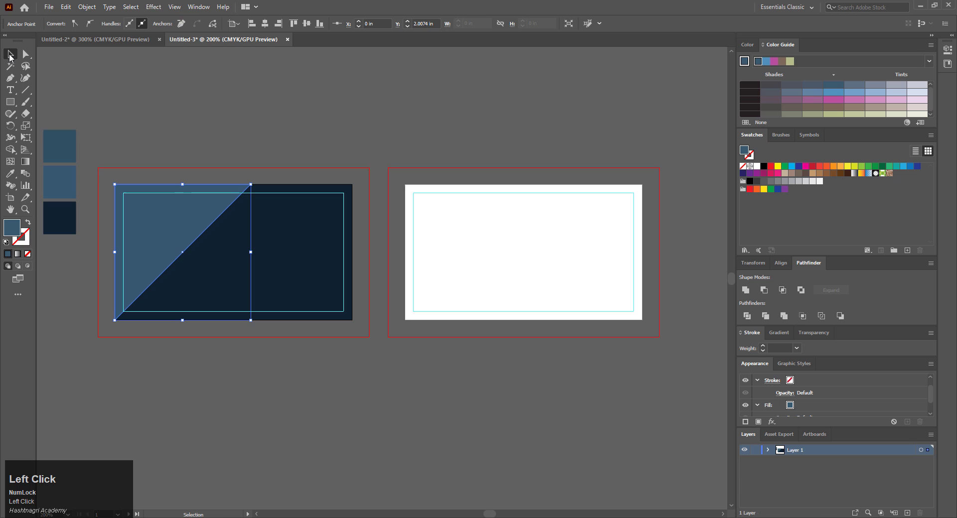
key(ctrl+shift+a)
- Show the grid and draw a black-stroked diagonal line about 0.99 in wide and high above the dark card
click(174, 7)
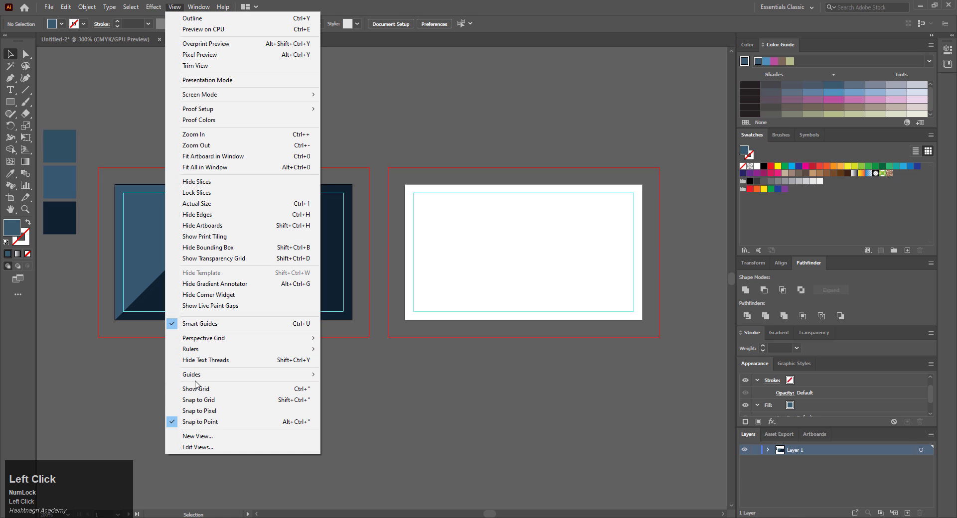
click(224, 389)
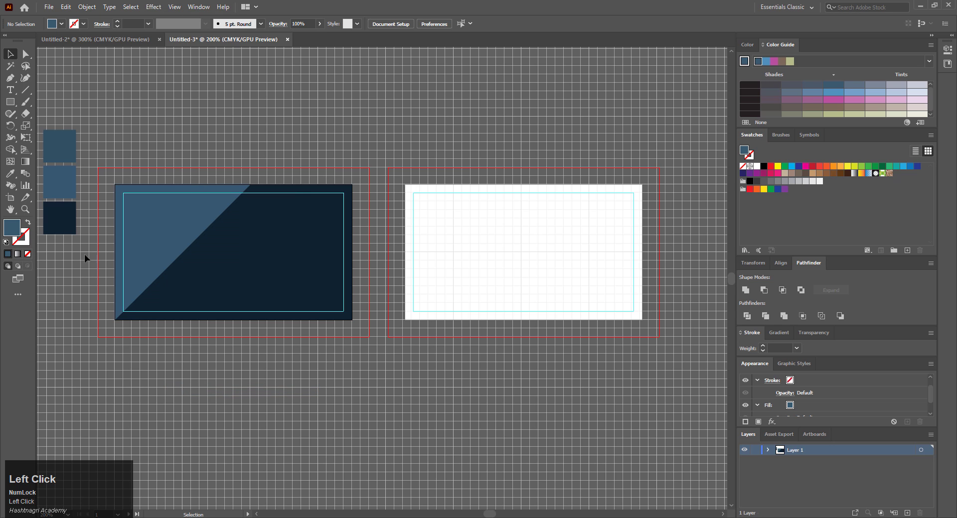
click(26, 90)
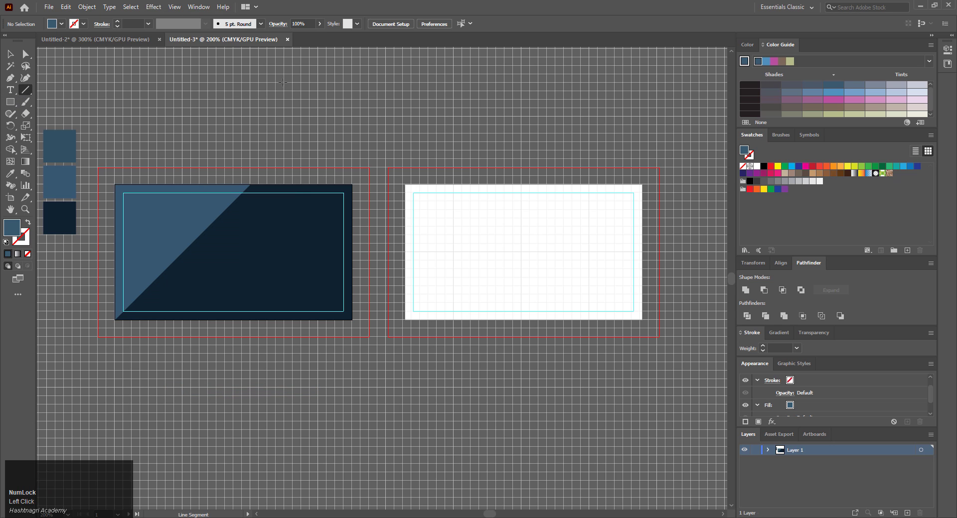
drag(283, 83, 217, 149)
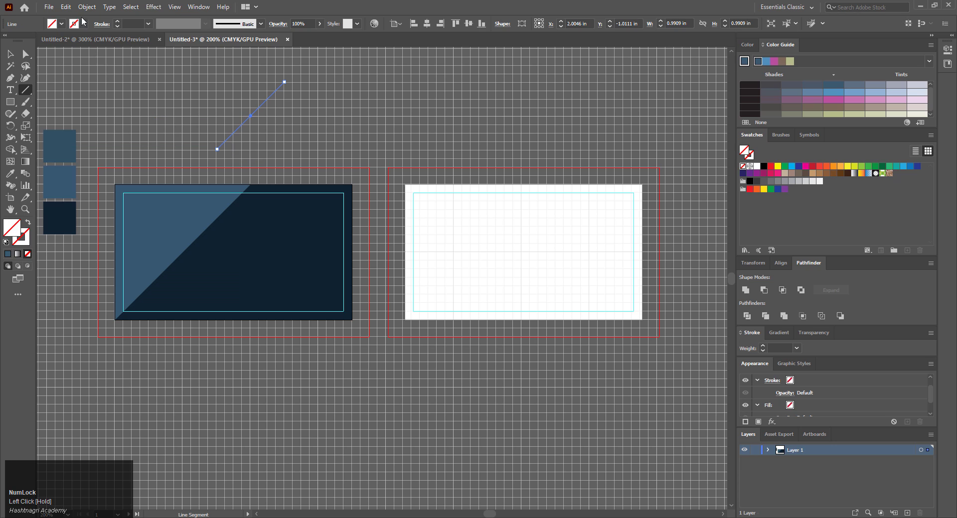
click(60, 24)
click(28, 42)
- Copy the diagonal line about 0.41 in to the right and cross both diagonals with two parallel horizontal lines
click(10, 54)
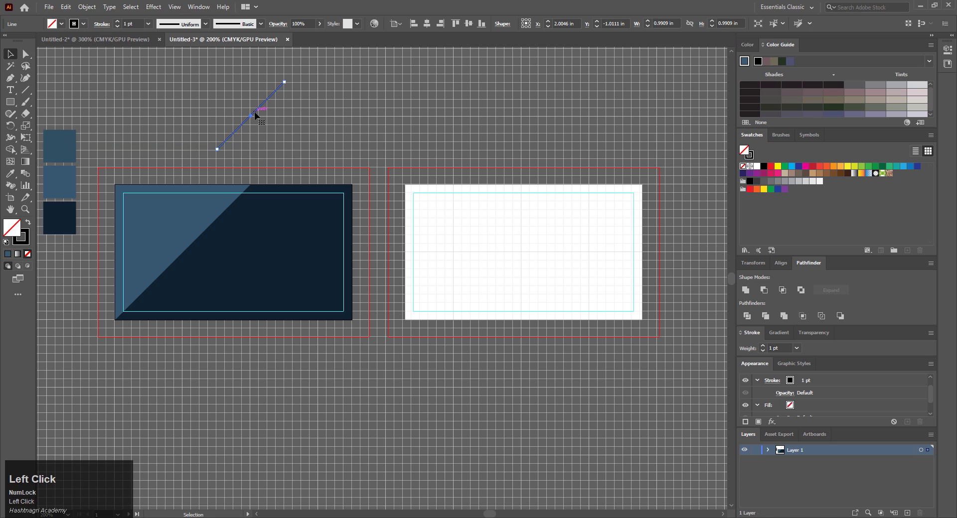
drag(256, 110, 283, 116)
click(25, 90)
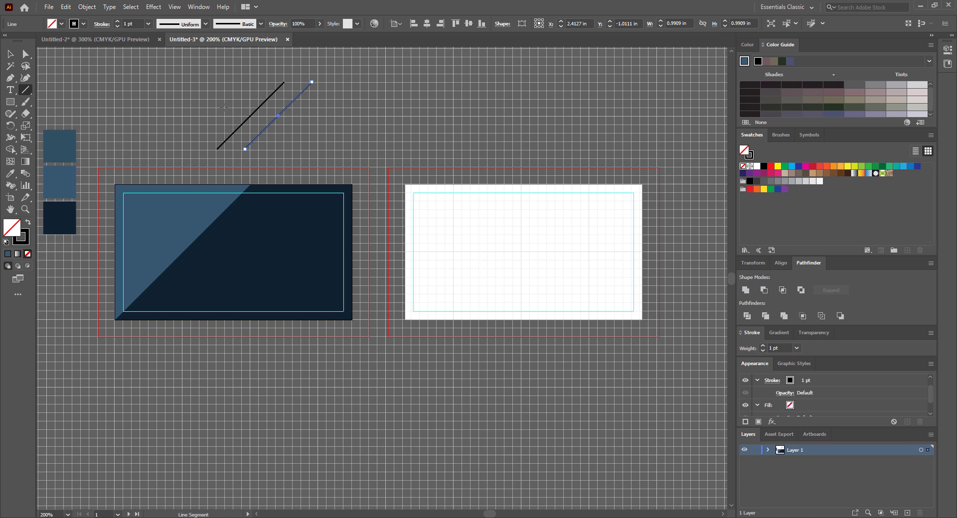
drag(224, 98, 294, 103)
click(10, 54)
- Select the four crossing lines and fill their central parallelogram with black using the Shape Builder tool
drag(207, 75, 312, 154)
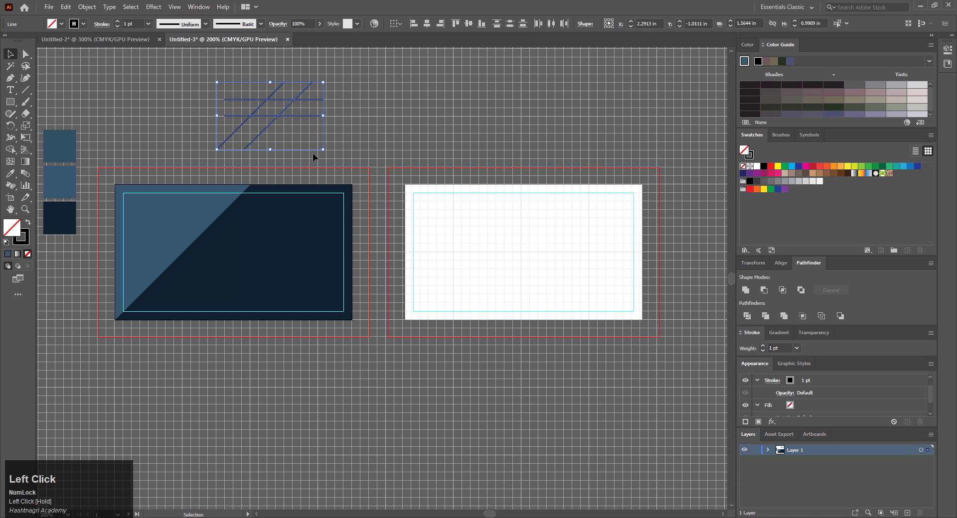
click(11, 149)
click(60, 25)
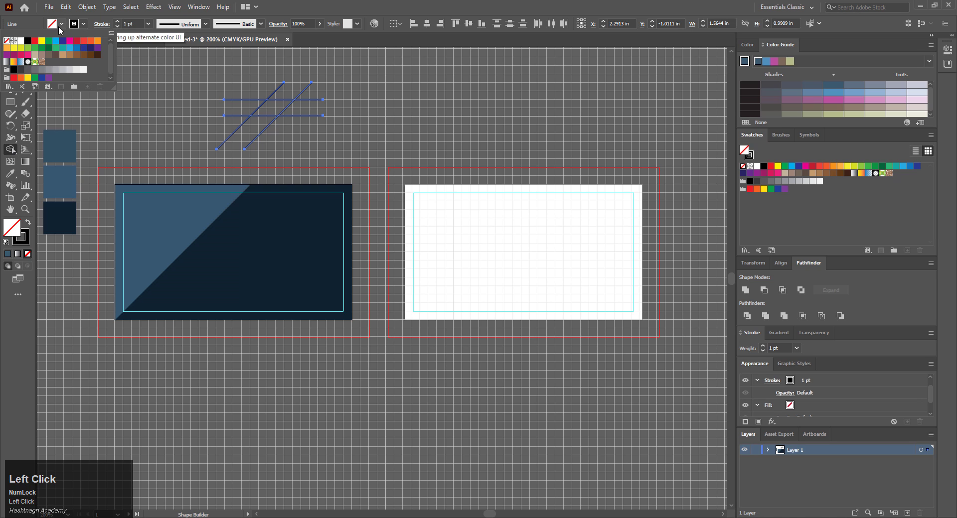
click(28, 41)
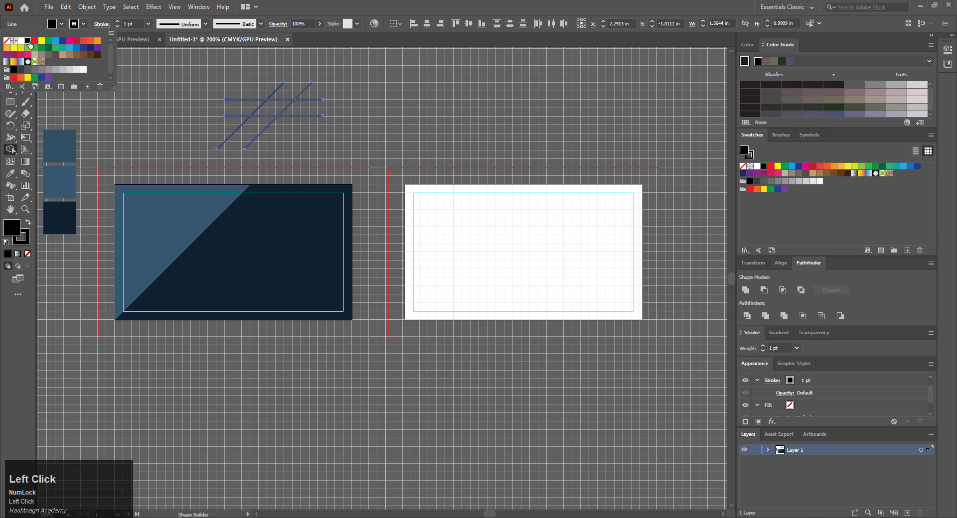
click(268, 106)
click(268, 106)
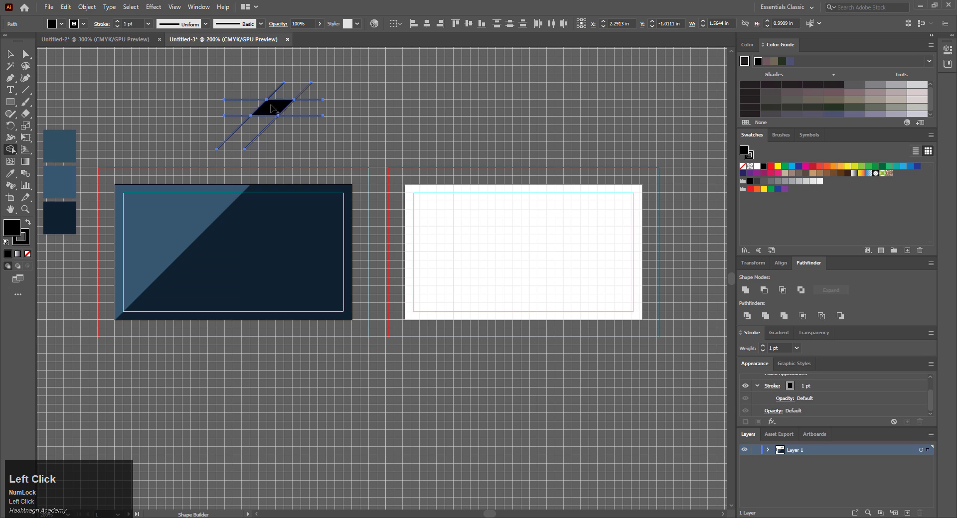
- Delete the four construction lines and keep only the black parallelogram
click(10, 56)
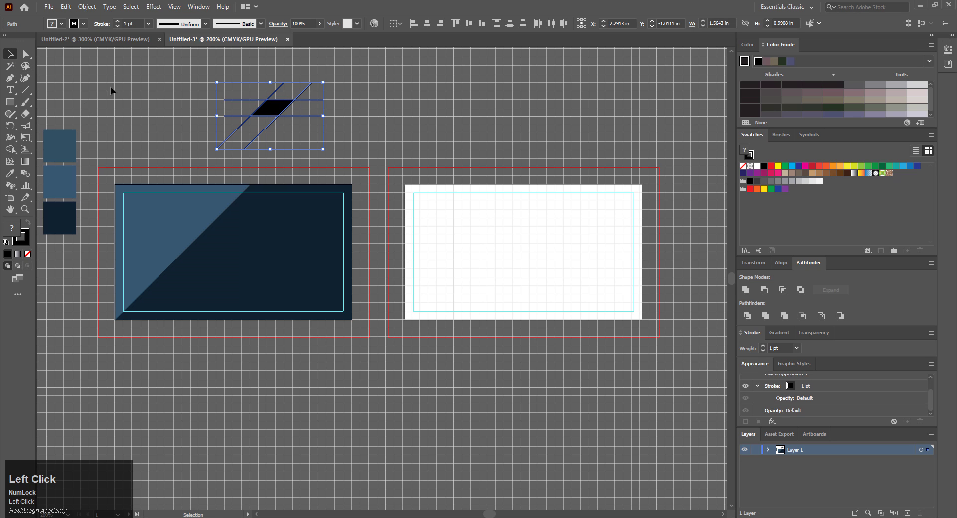
shift+click(276, 114)
key(Delete)
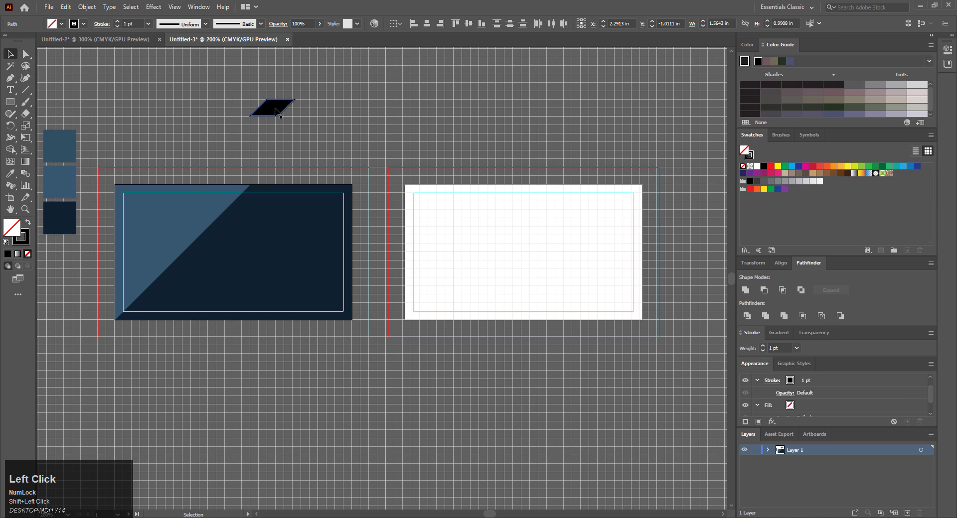
- Place a pen anchor at the parallelogram's lower-left corner and draw a diagonal helper line crossing its lower edge, parallel to the slanted sides
click(9, 78)
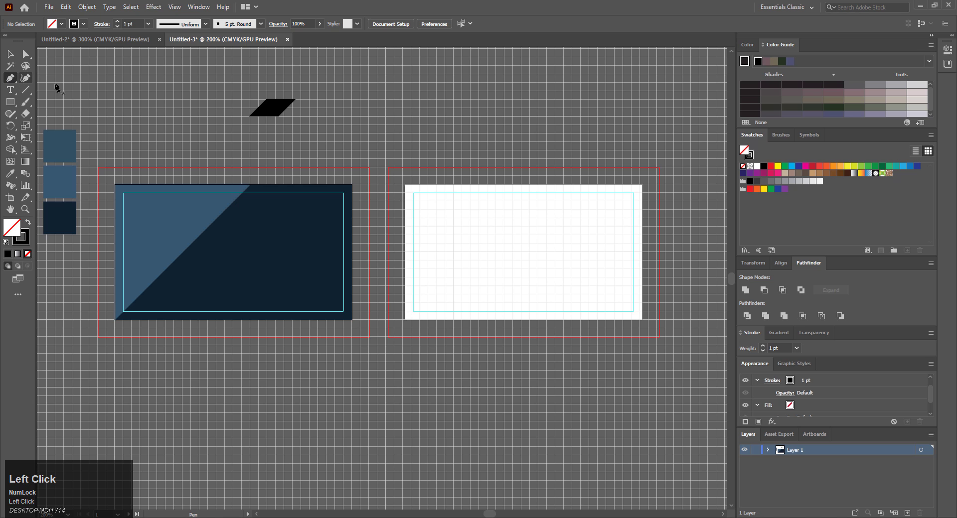
key(alt)
scroll(286, 117, up, 2)
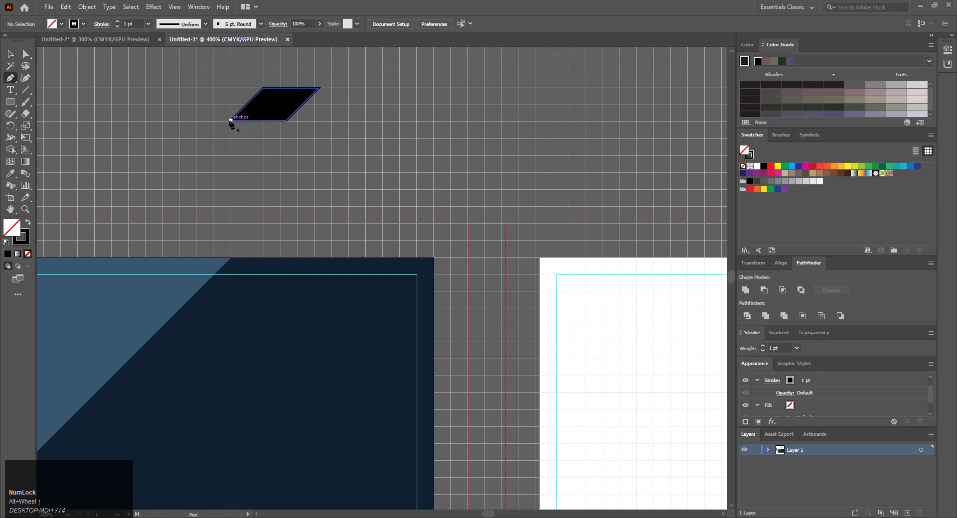
click(230, 120)
click(25, 90)
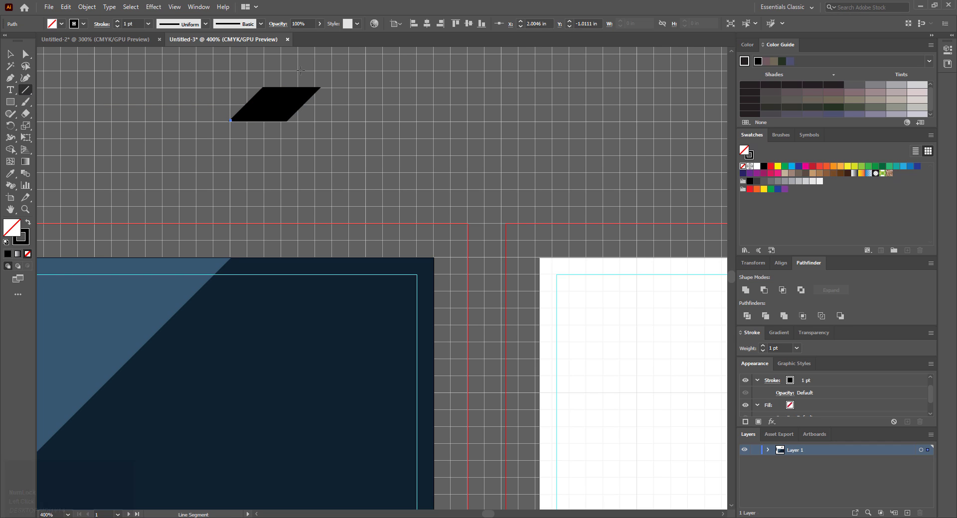
drag(300, 71, 200, 170)
key(v)
drag(241, 131, 258, 129)
- Draw a small downward-pointing triangle between the parallelogram's lower-left corner and the helper line, and swap its fill and stroke for solid black
key(p)
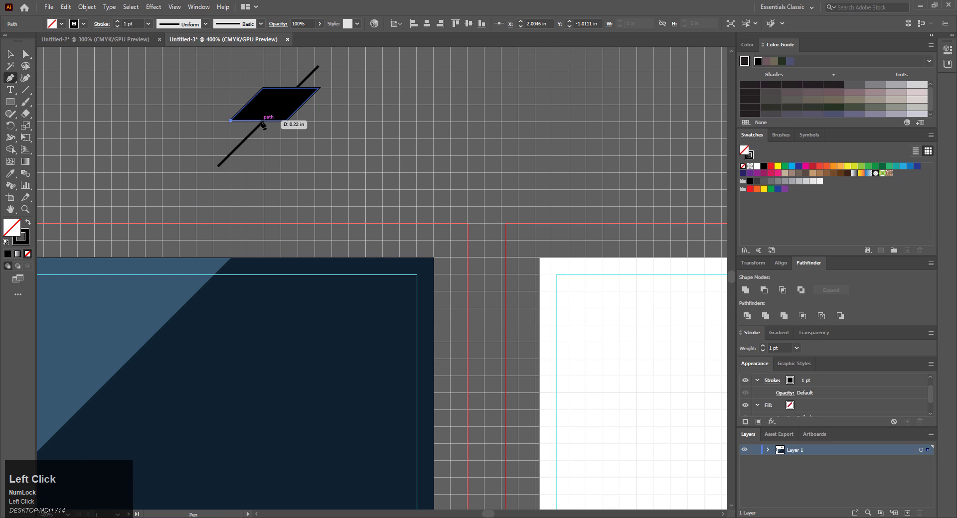
drag(247, 139, 230, 122)
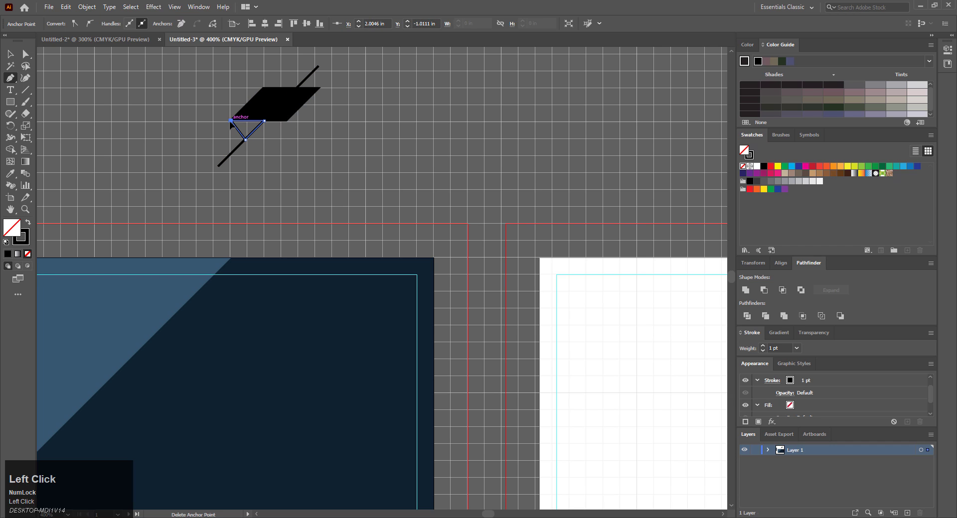
key(v)
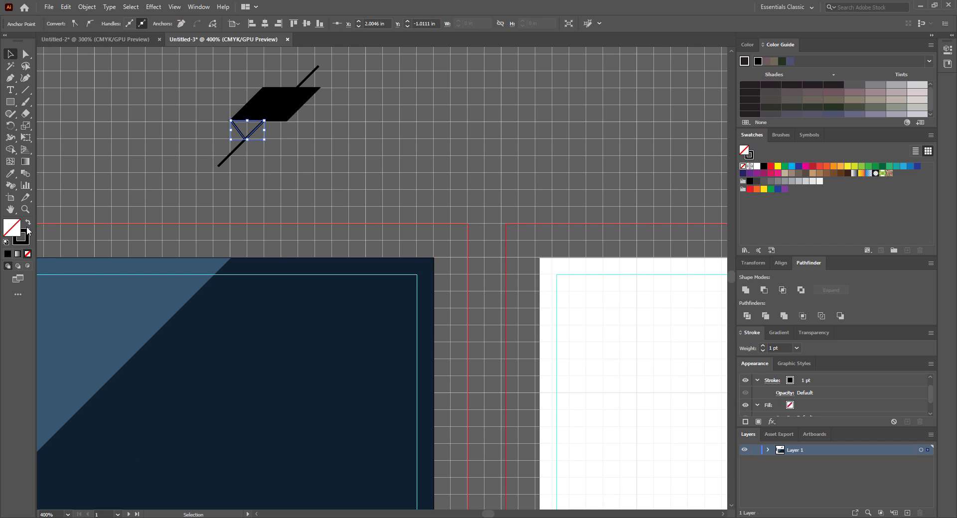
click(28, 223)
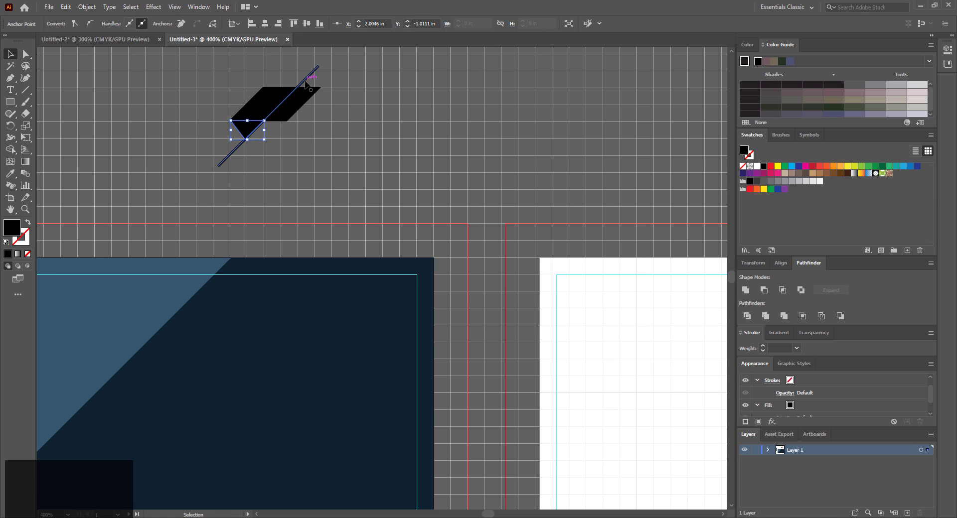
- Delete the diagonal helper line and give the parallelogram and the triangle a black fill with no stroke
click(268, 116)
key(Delete)
drag(211, 96, 244, 138)
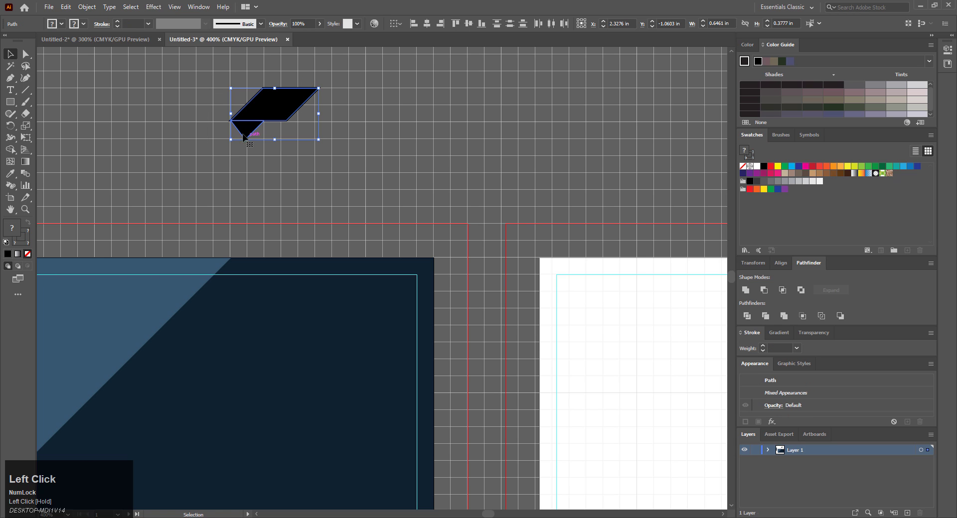
click(52, 24)
click(28, 40)
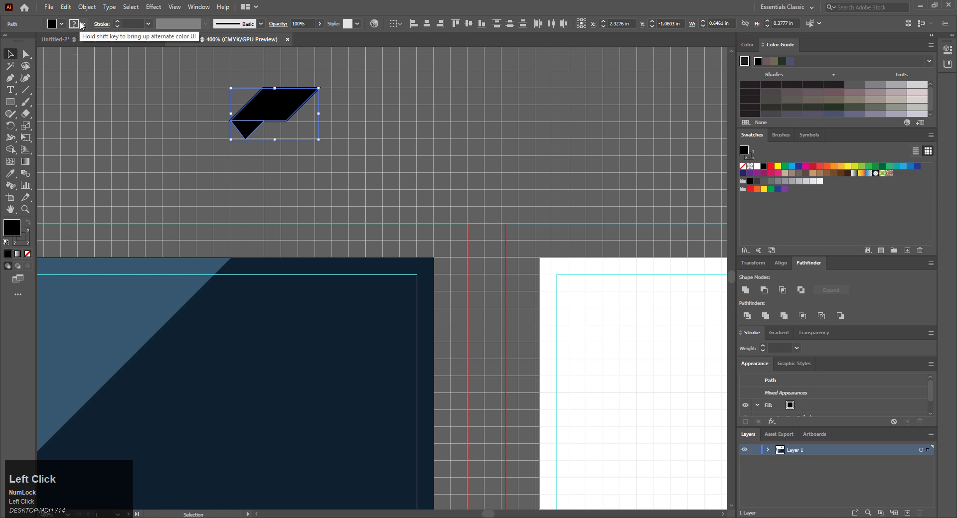
click(10, 42)
click(258, 165)
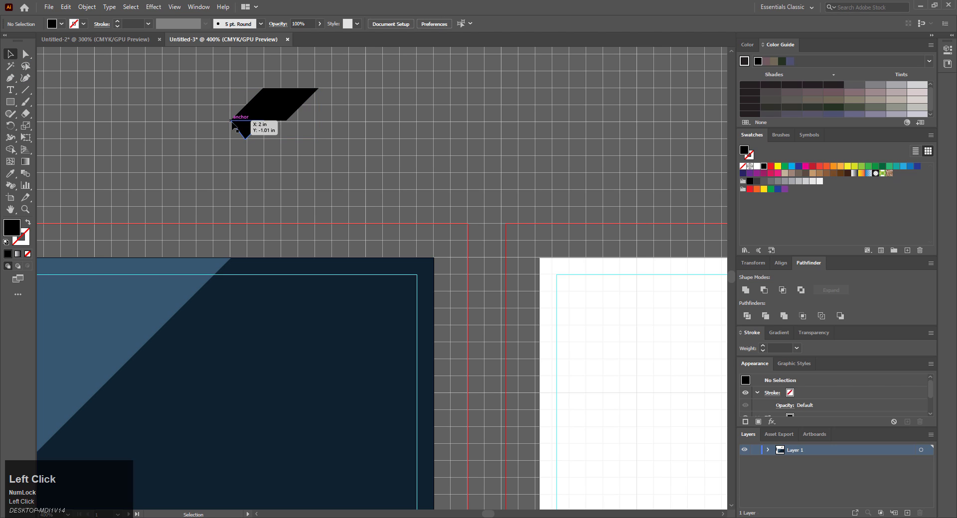
- Move the small triangle's lower tip up along its right slanted edge, making the triangle about 0.08 in tall
click(248, 135)
key(a)
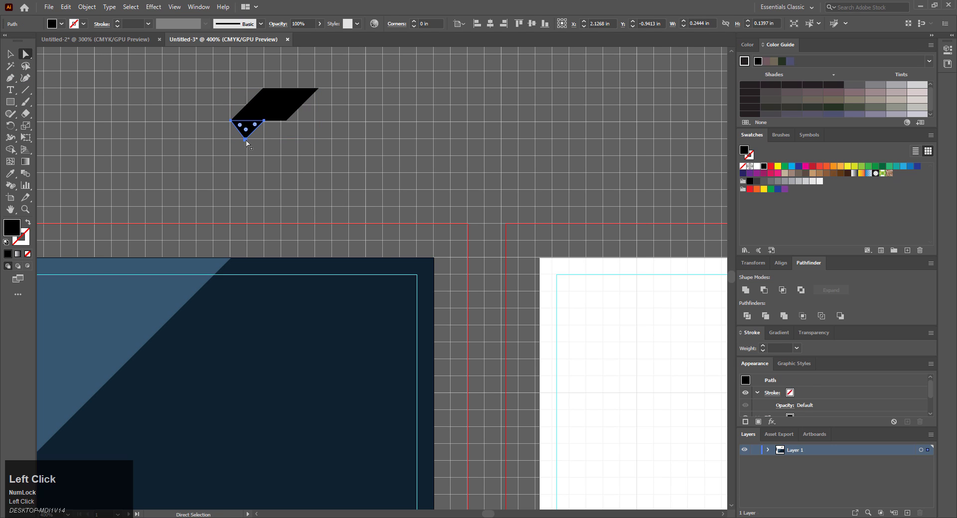
drag(247, 143, 253, 132)
click(251, 150)
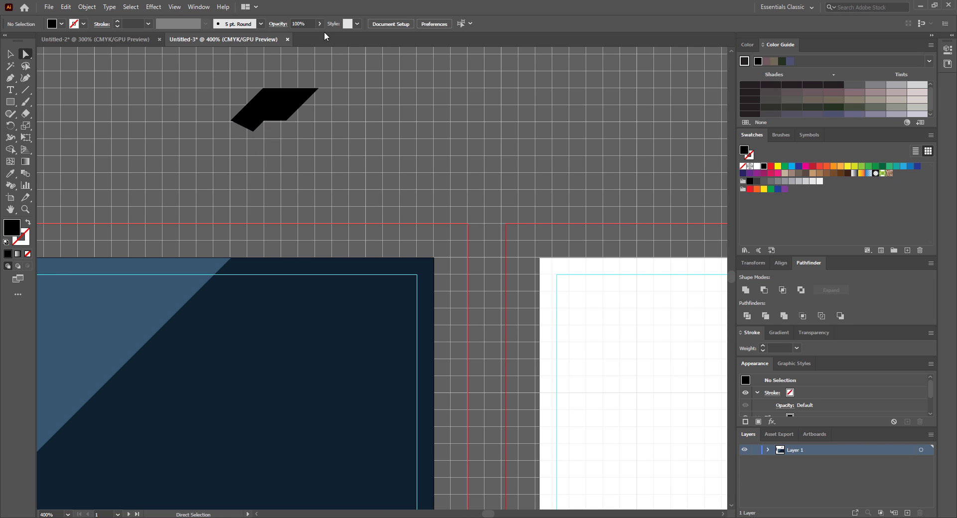
- Recolour the parallelogram with the middle blue palette square and the triangle with the upper teal palette square using the Eyedropper
drag(201, 77, 308, 169)
click(10, 53)
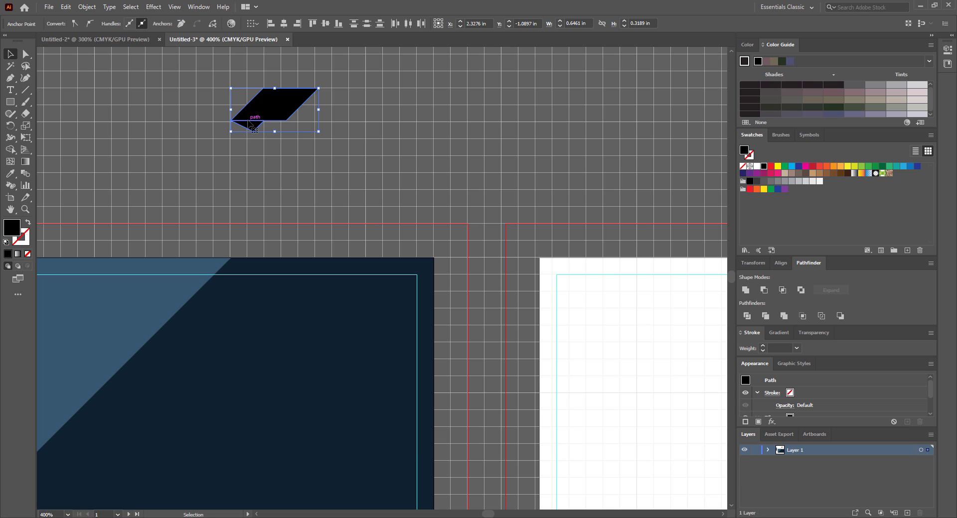
scroll(372, 127, down, 2)
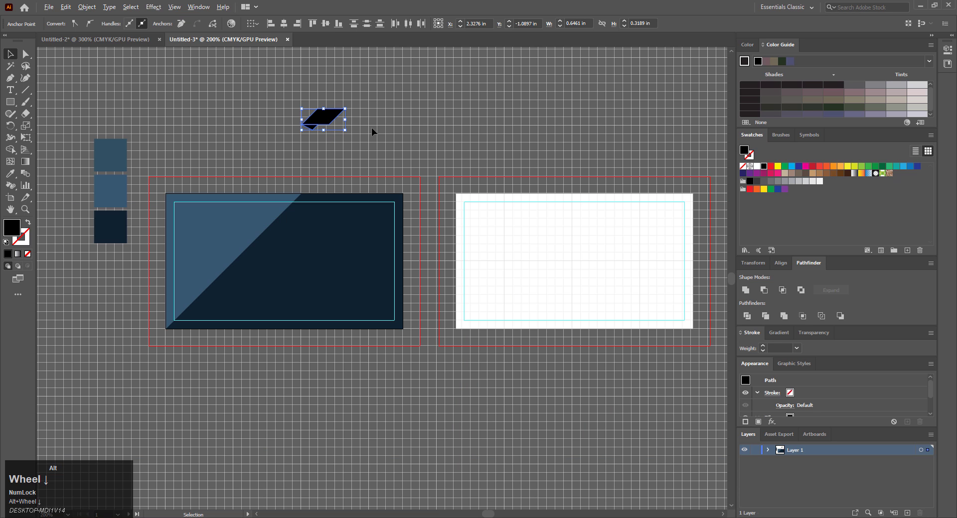
click(324, 120)
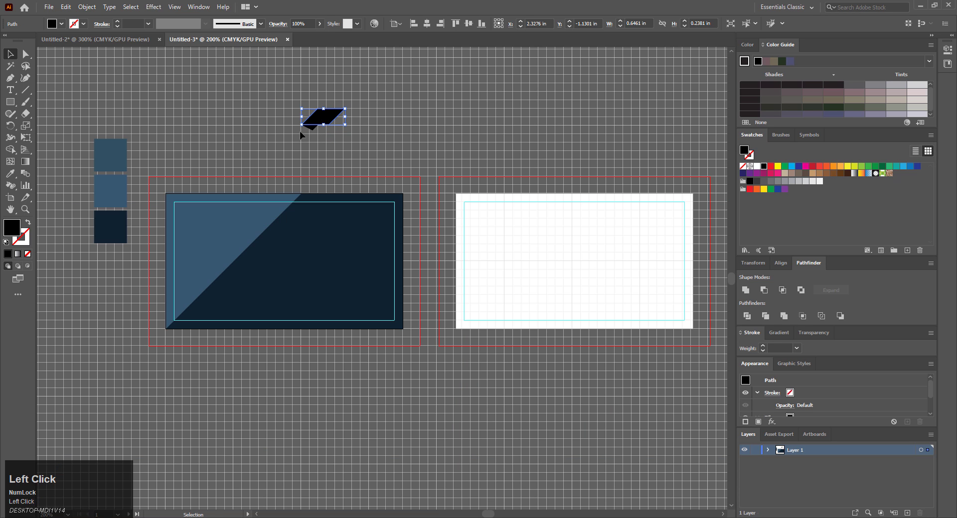
key(i)
click(110, 180)
ctrl+click(310, 125)
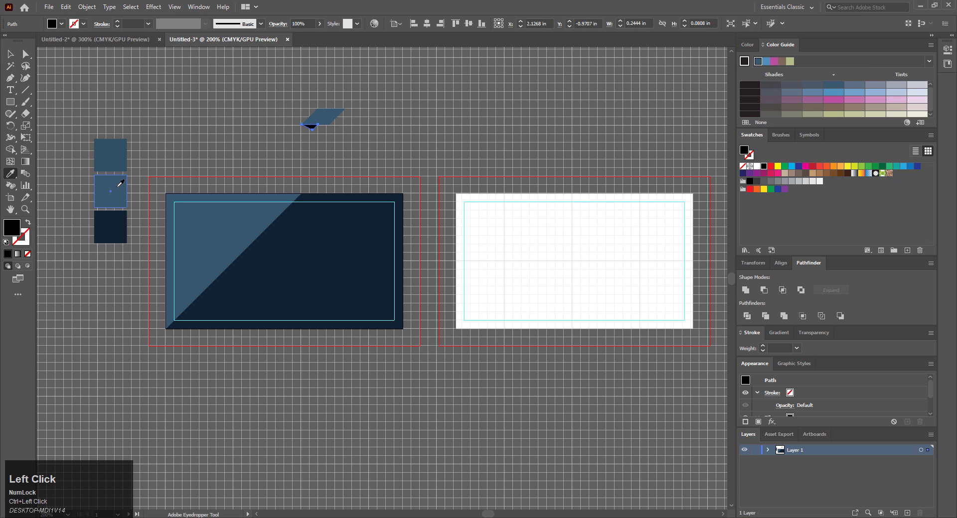
click(120, 157)
- Group the parallelogram with the triangle and move the group onto the navy card, beside the diagonal background edge
ctrl+shift+click(322, 117)
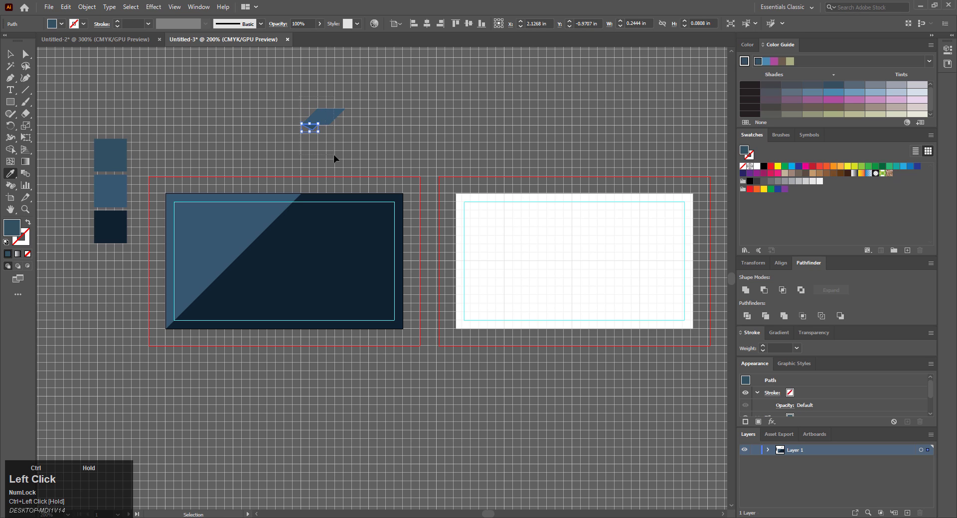
key(ctrl+g)
drag(328, 114, 287, 237)
alt+scroll(247, 253, up, 7)
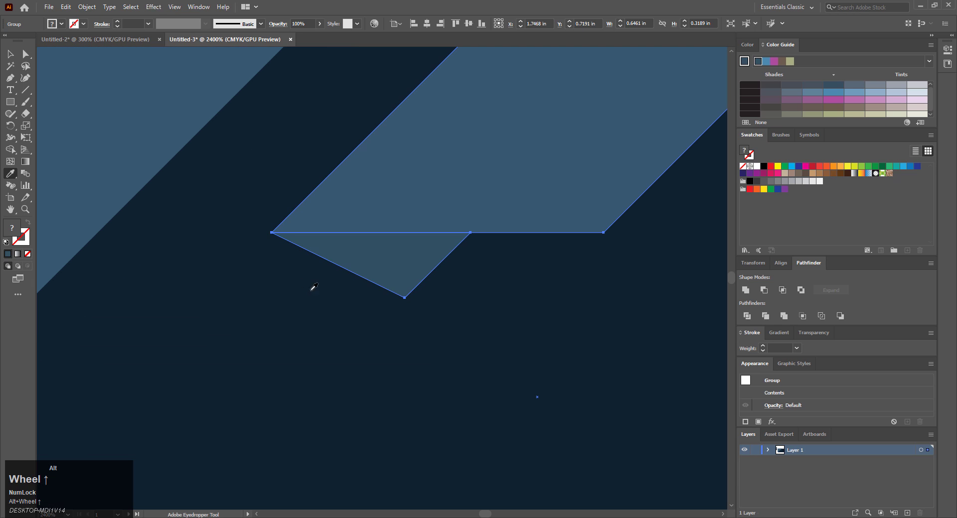
ctrl+click(269, 316)
alt+scroll(264, 310, down, 7)
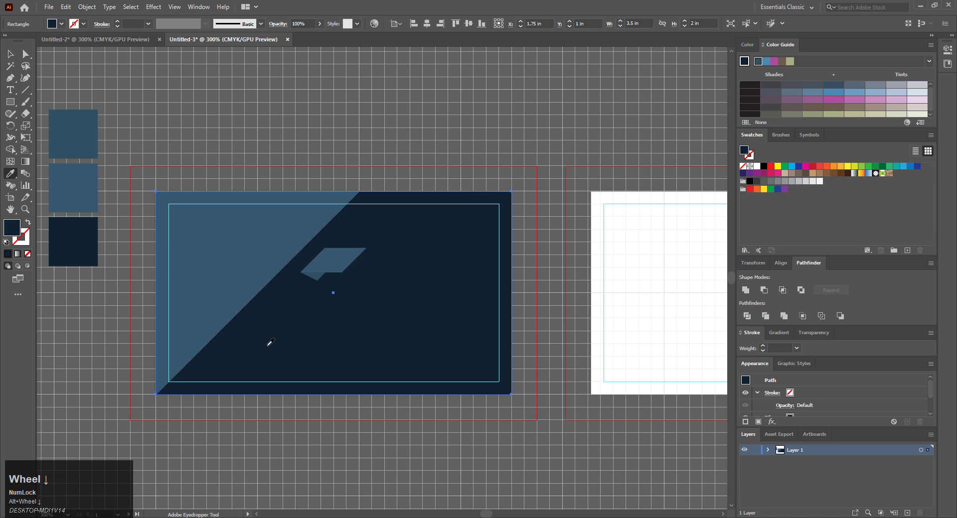
drag(269, 342, 297, 328)
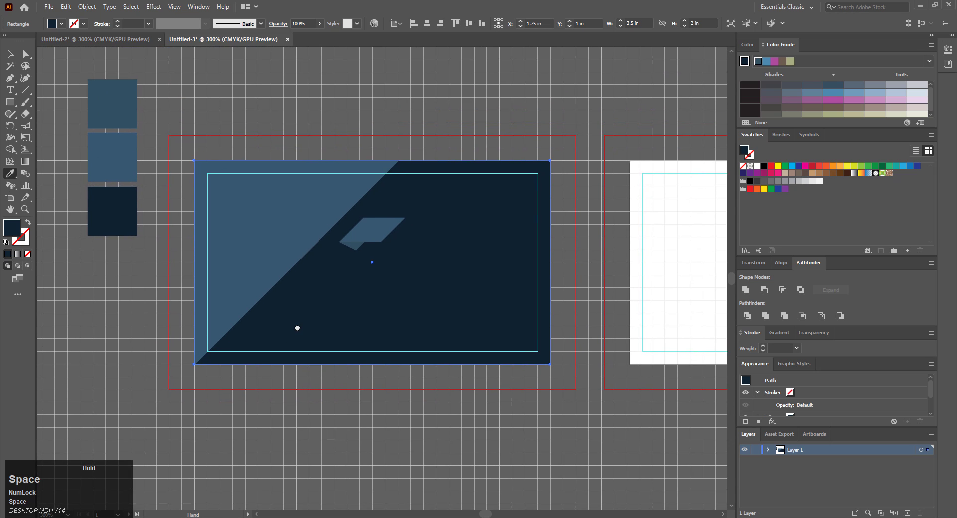
- Draw a 45-degree line about 1.24 in wide and high across the grouped shape and give it a 3 pt black stroke
click(25, 90)
drag(471, 132, 273, 325)
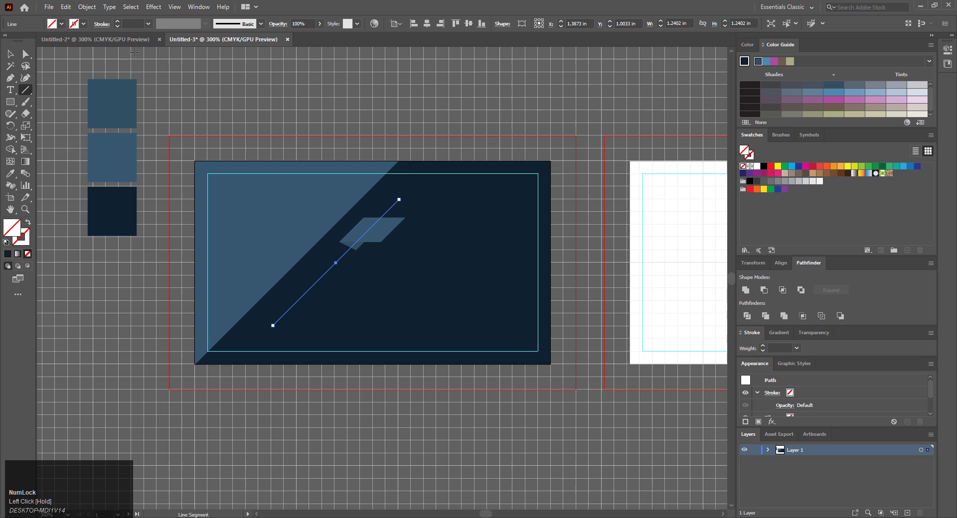
click(83, 23)
click(28, 41)
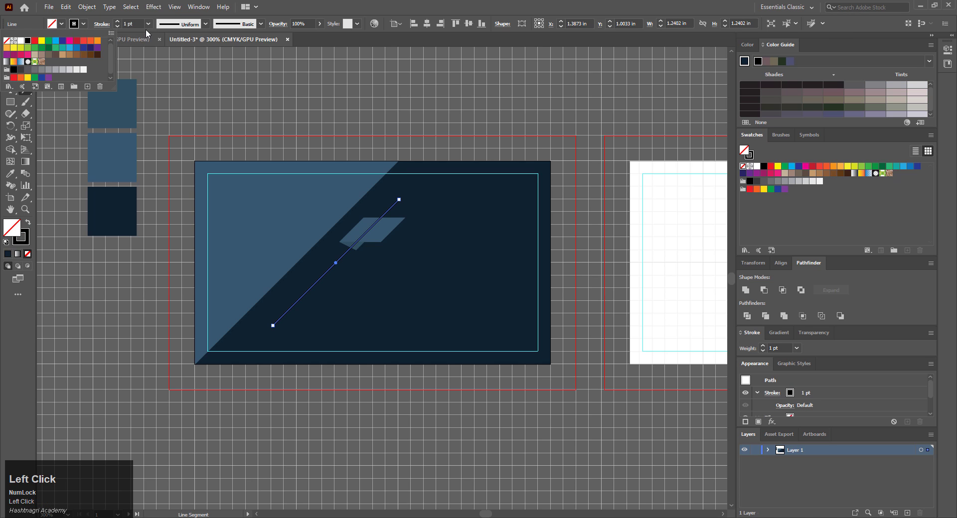
click(116, 23)
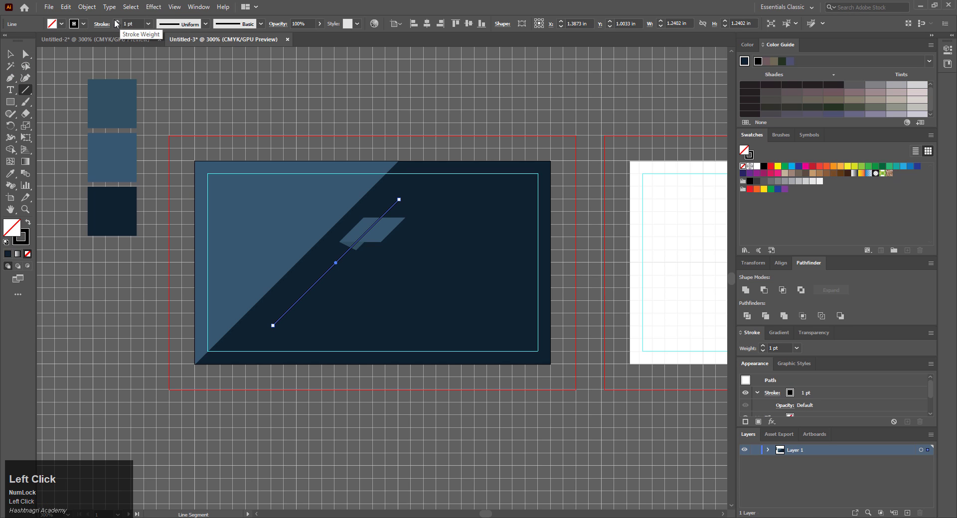
click(116, 23)
click(115, 24)
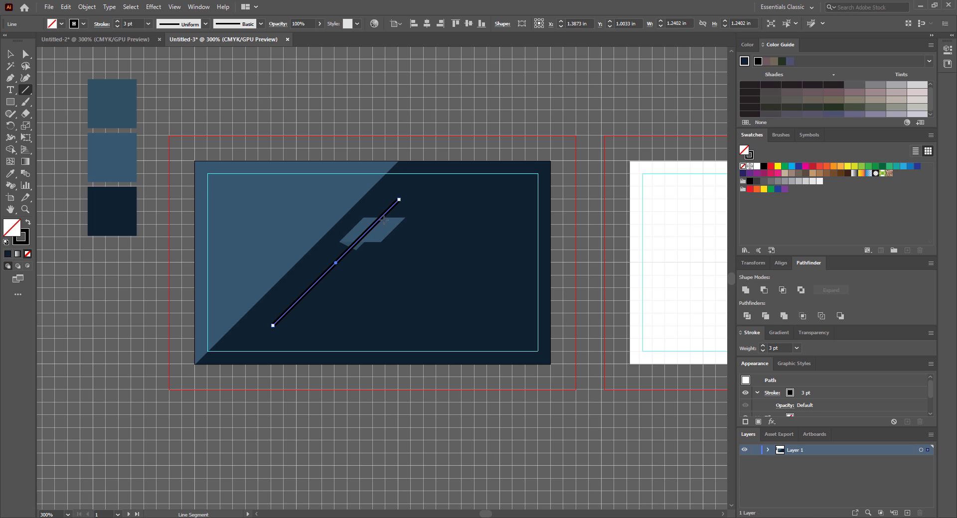
- Shift the grouped shape slightly up and to the left, and place two copies of it down along the diagonal line
click(10, 54)
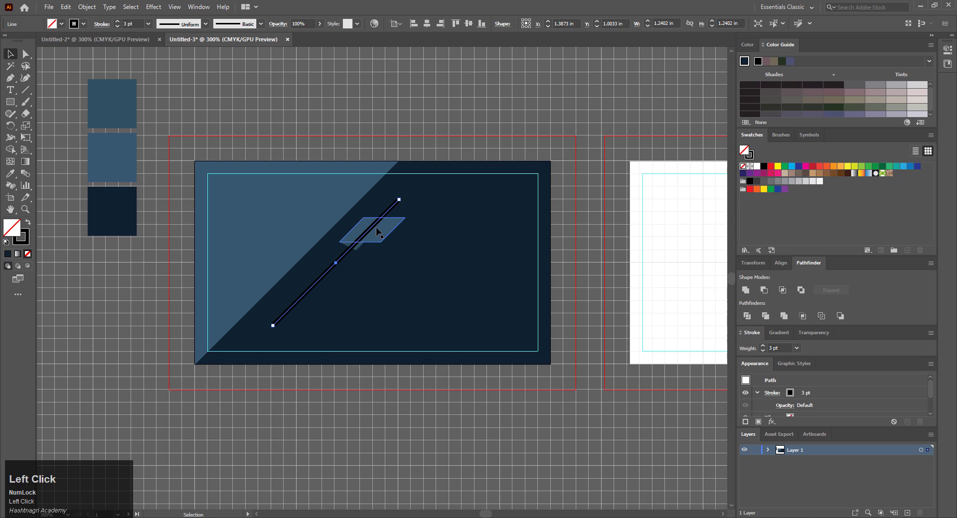
click(359, 218)
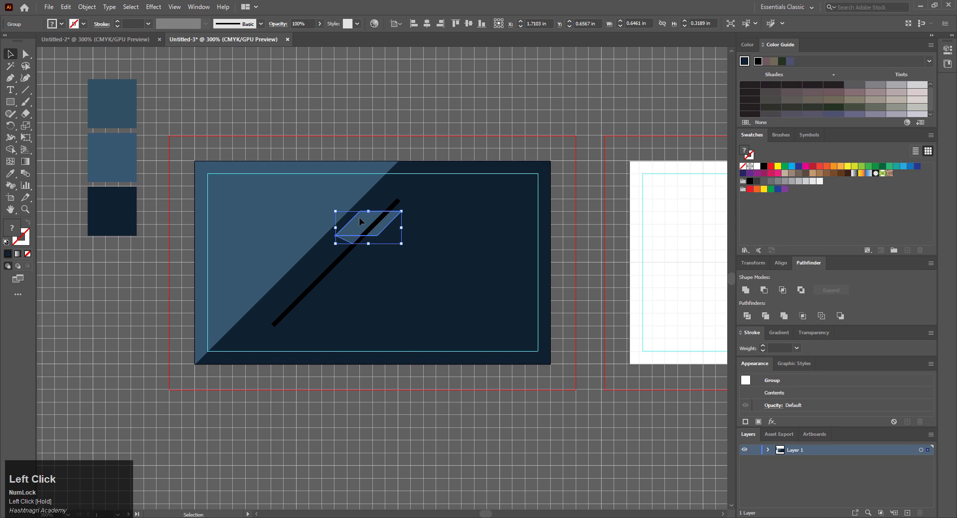
drag(361, 222, 282, 297)
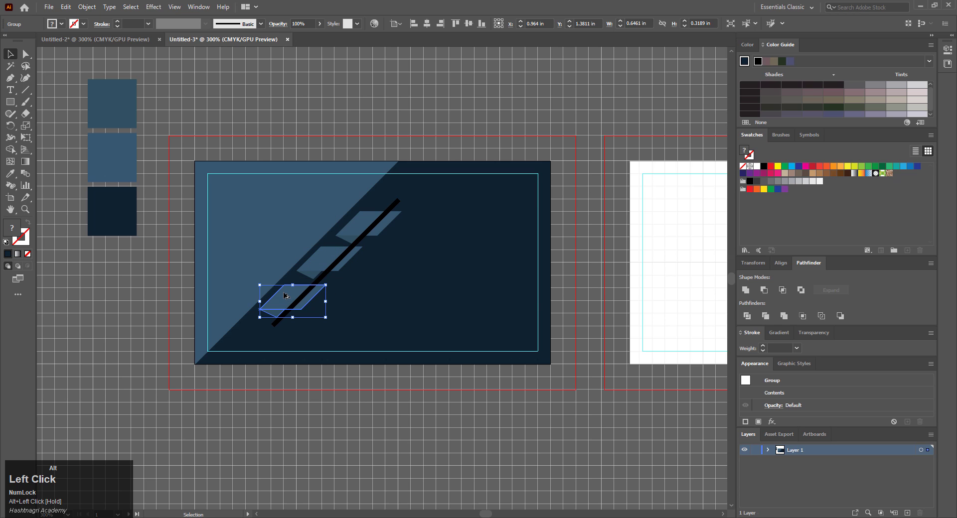
- Select the three grouped shapes and distribute them evenly in the vertical direction
scroll(318, 253, up, 2)
shift+click(327, 264)
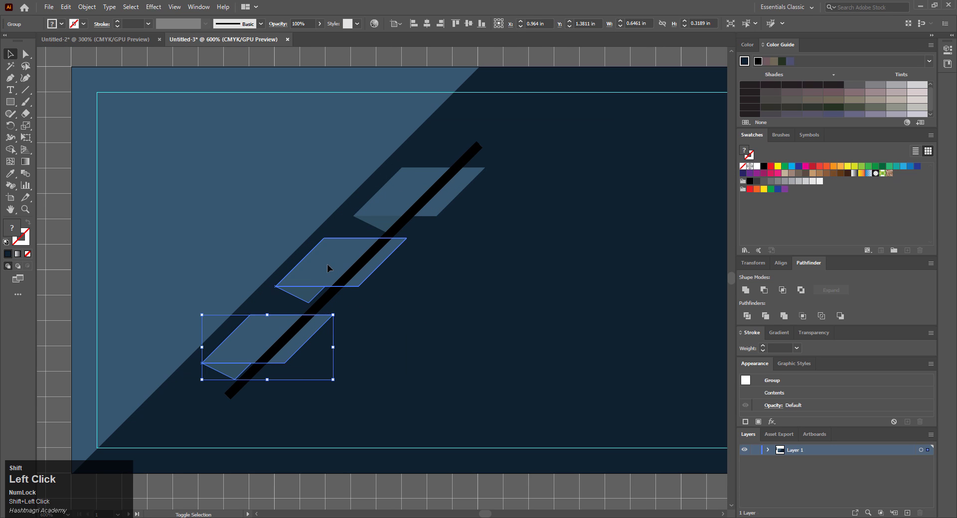
shift+click(421, 192)
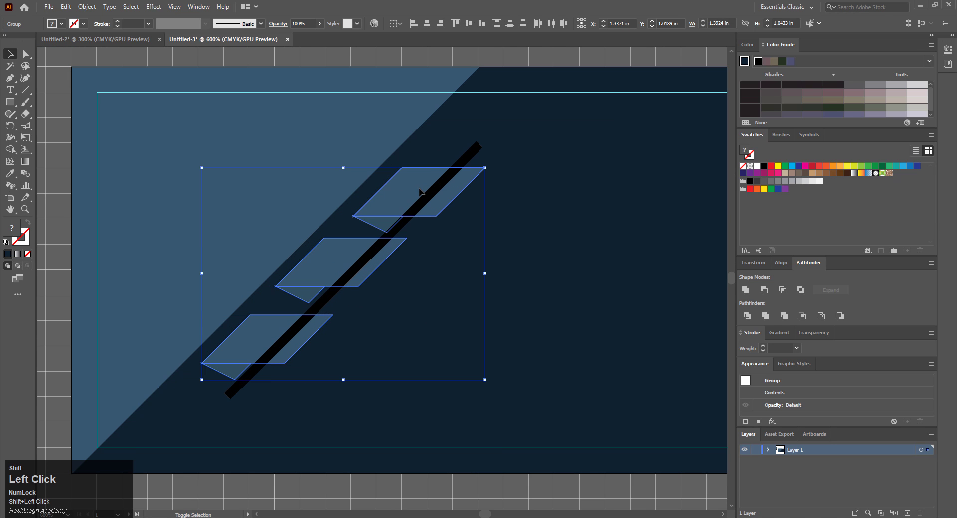
click(510, 23)
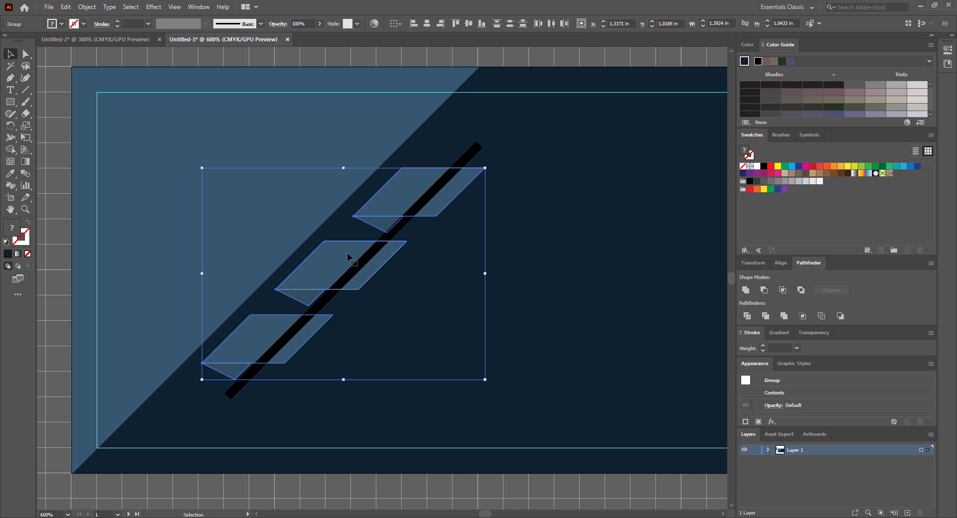
- Bring the three grouped shapes to the front, above the black diagonal line
click(10, 54)
click(283, 326)
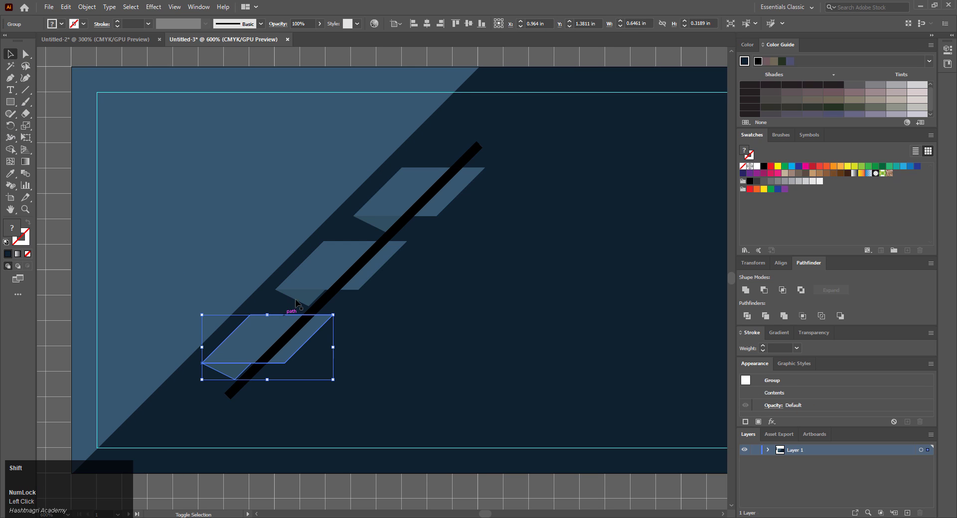
shift+click(308, 278)
shift+click(383, 205)
right_click(384, 204)
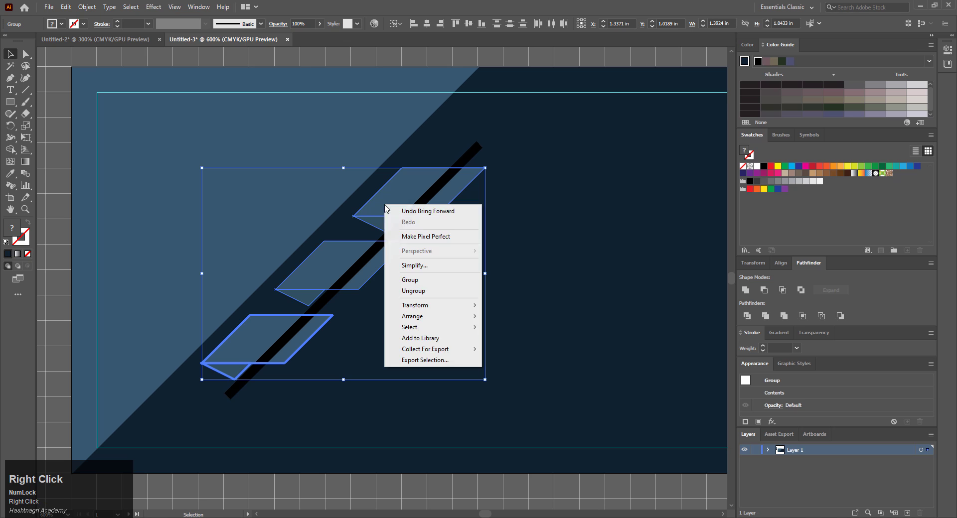
click(417, 317)
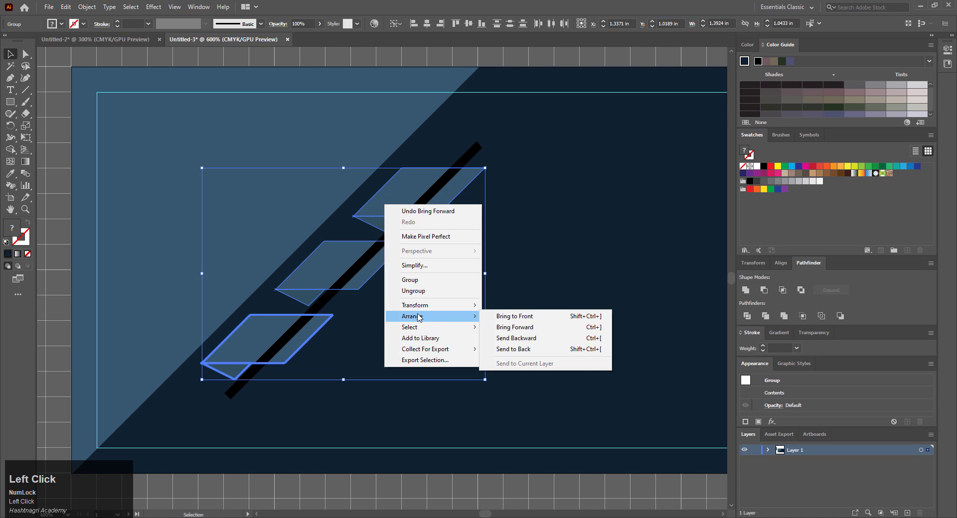
click(514, 317)
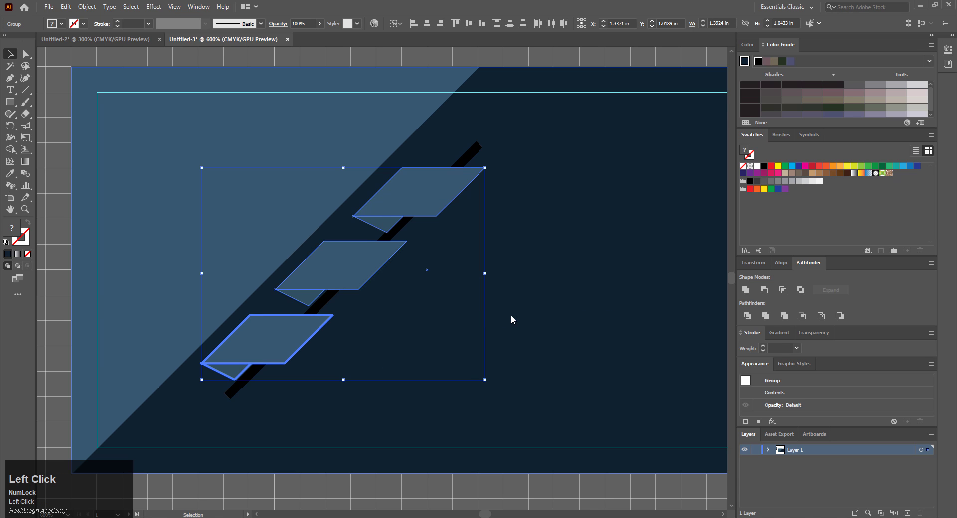
- Try to remove the line's end above the topmost shape with the Shape Builder tool
shift+click(410, 211)
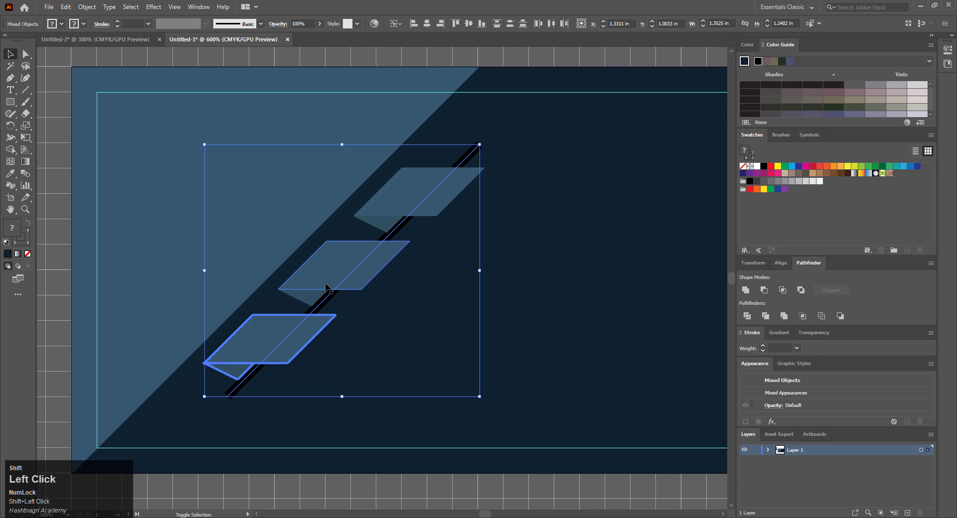
shift+click(408, 208)
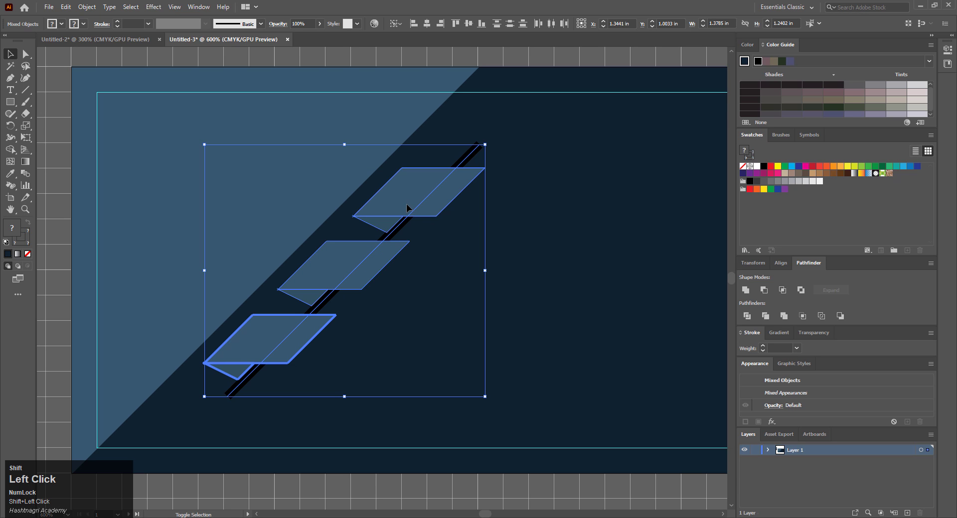
click(10, 150)
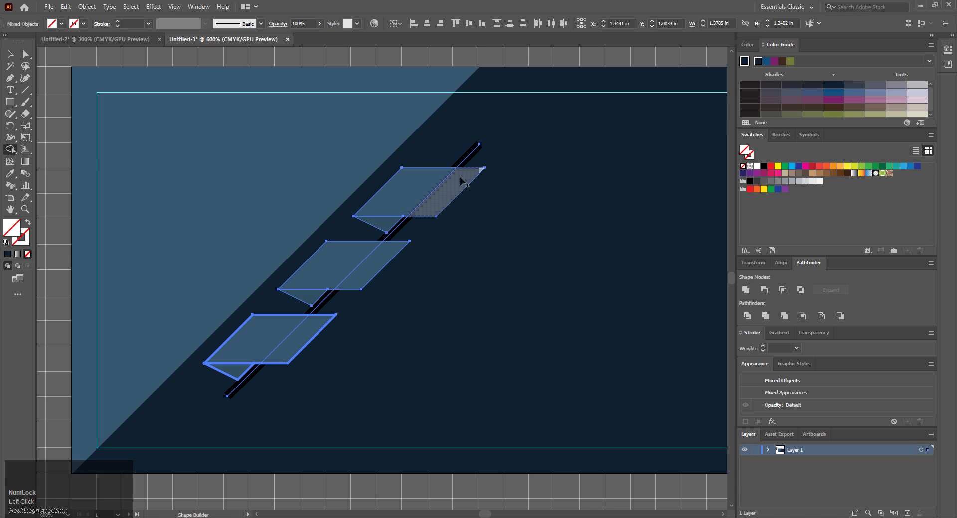
alt+click(471, 159)
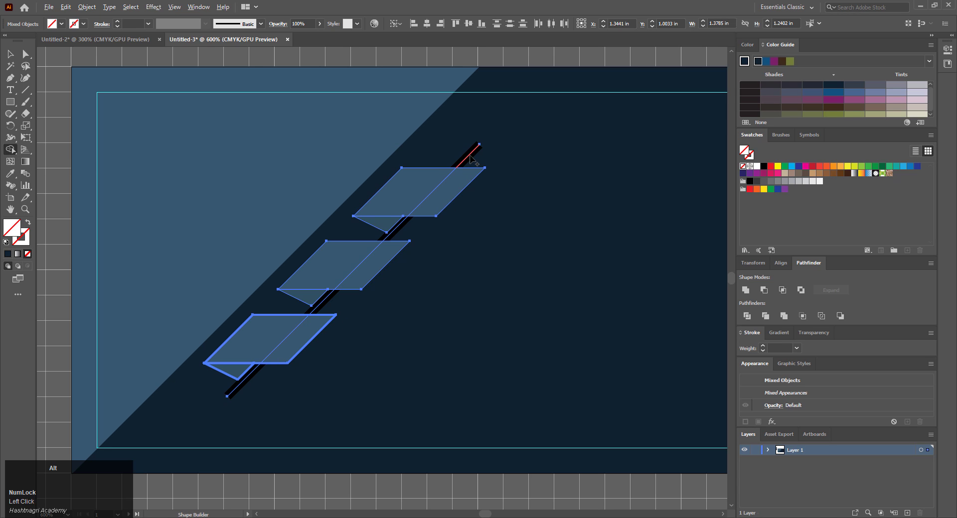
alt+click(471, 158)
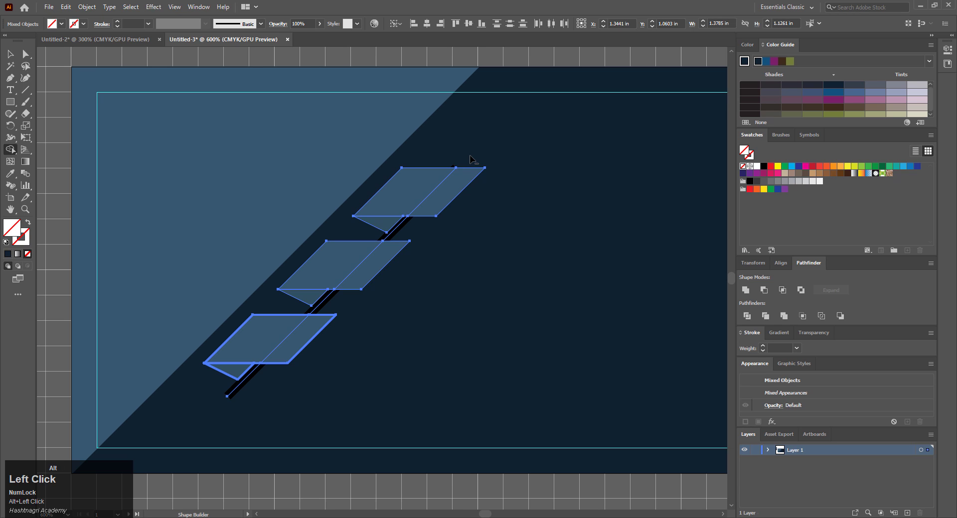
- Select the black diagonal line behind the shapes and set its stroke weight to 2 pt
key(v)
click(377, 150)
click(377, 149)
click(377, 134)
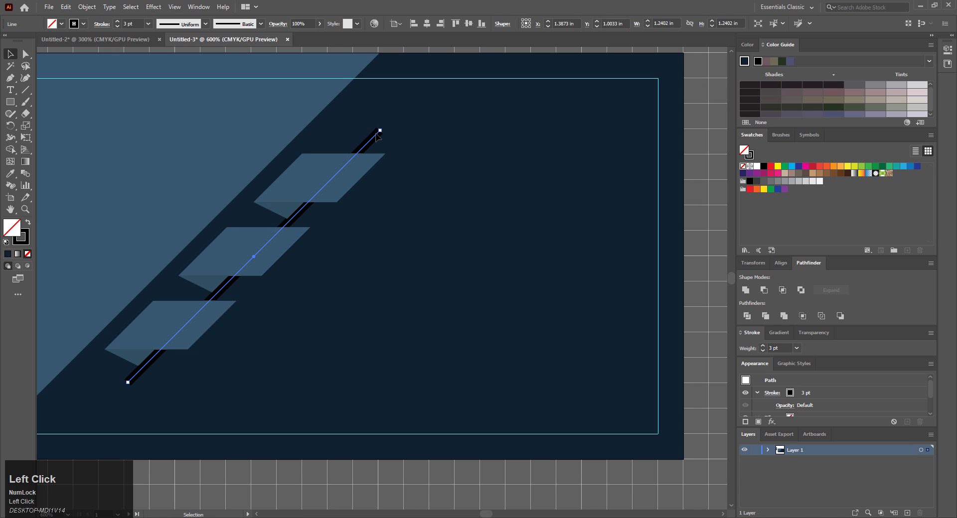
click(118, 26)
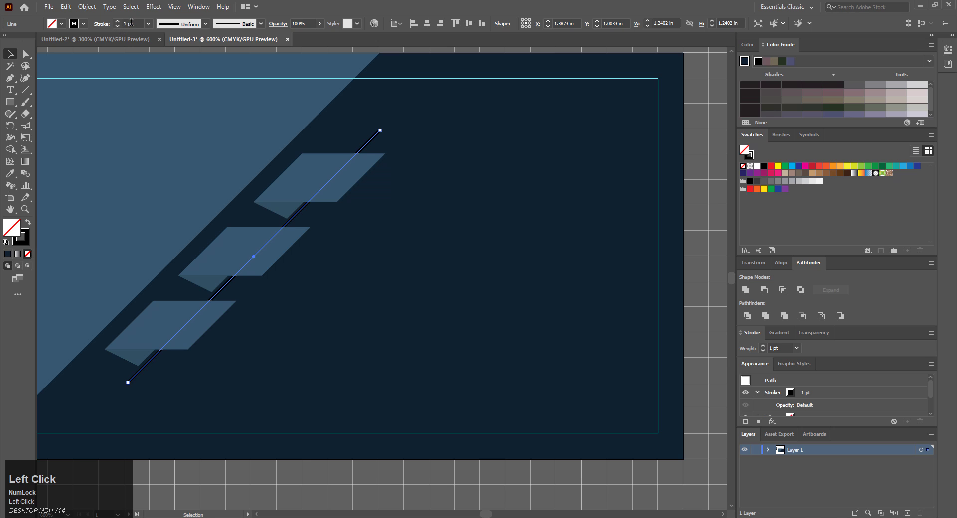
scroll(131, 22, up, 1)
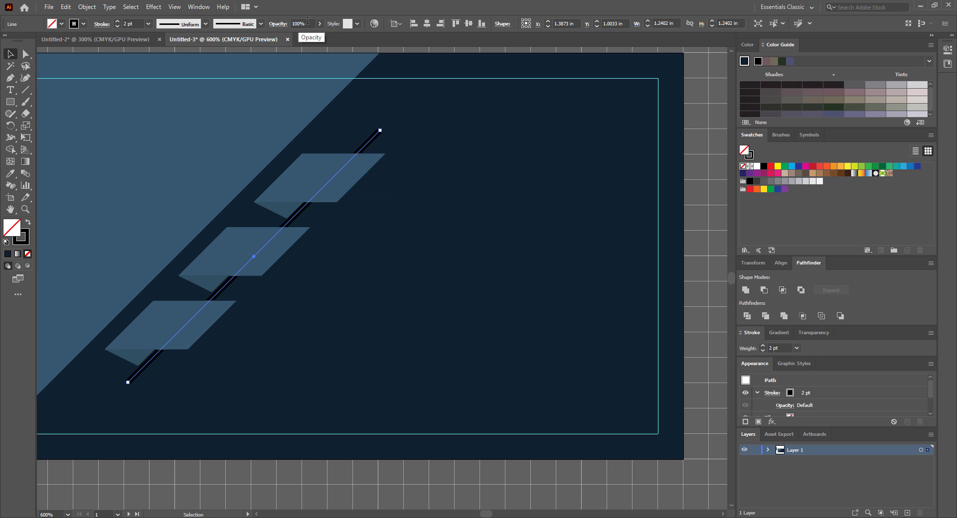
- Reduce the opacity of the black diagonal line behind the shapes to about 57%
click(319, 24)
click(302, 37)
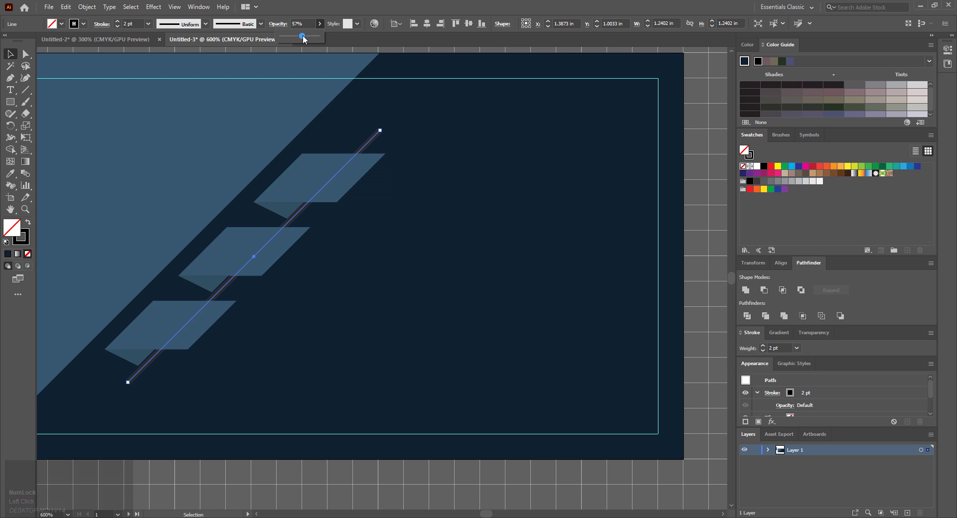
click(442, 110)
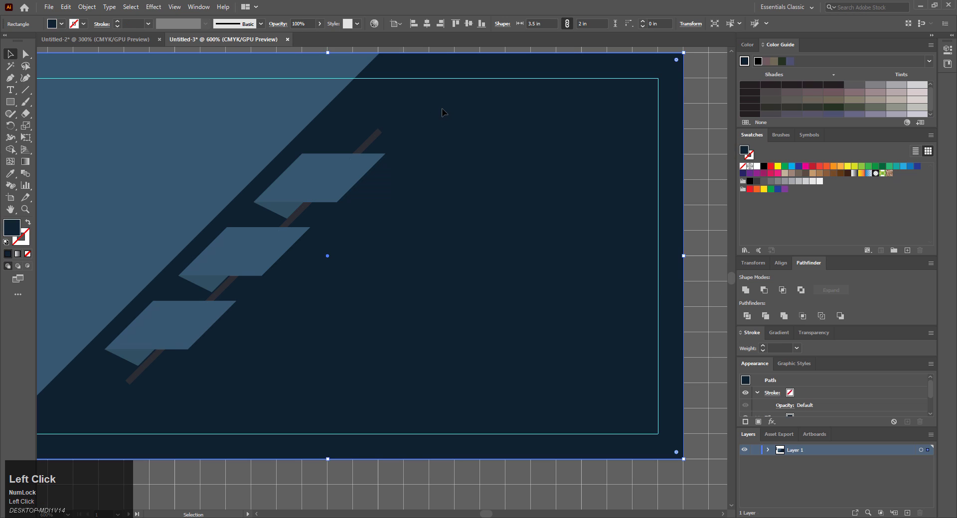
- Nudge the middle and the lowest grouped shapes slightly to the right along the diagonal line
click(216, 252)
key(Right)
click(174, 339)
key(Right)
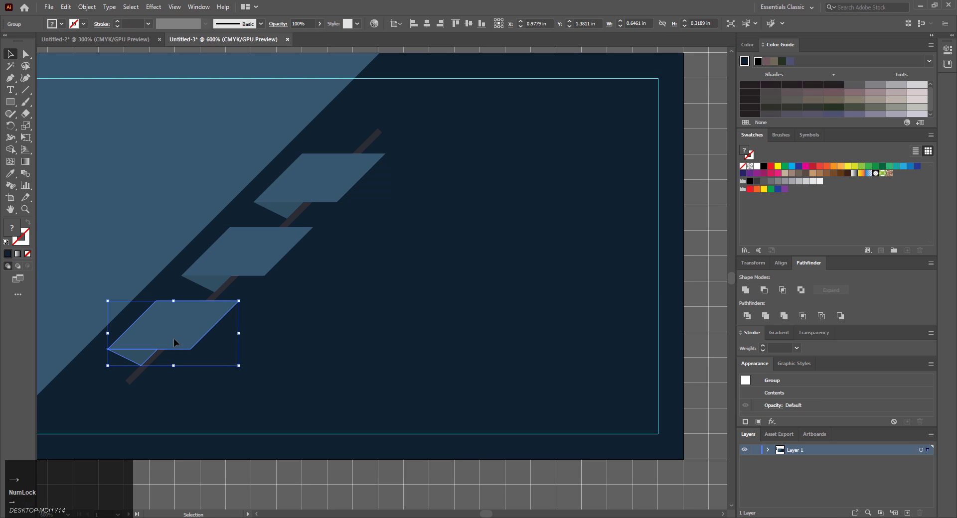
- Select the diagonal line with all three grouped shapes and move them down-left along the diagonal edge to the lower margin guide
scroll(317, 265, down, 1)
click(312, 185)
shift+click(312, 186)
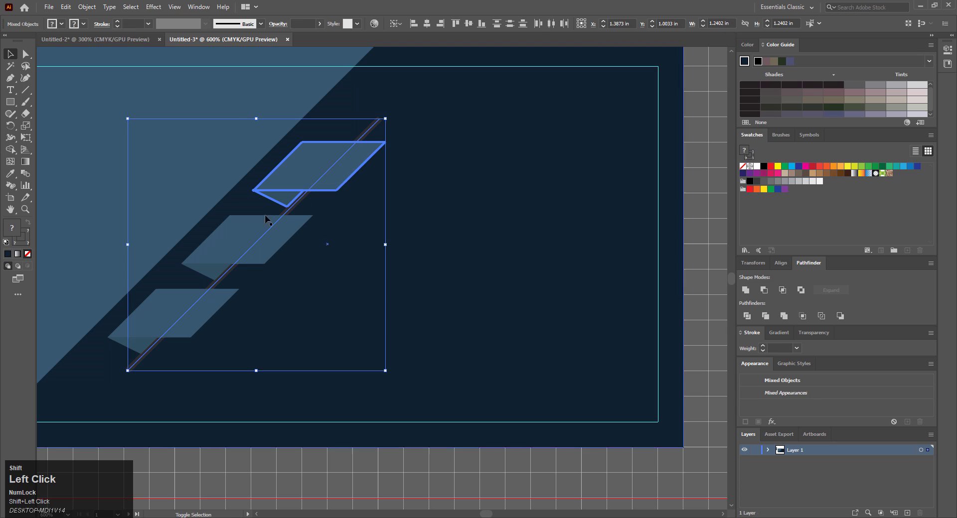
shift+click(264, 219)
shift+click(174, 314)
shift+click(163, 321)
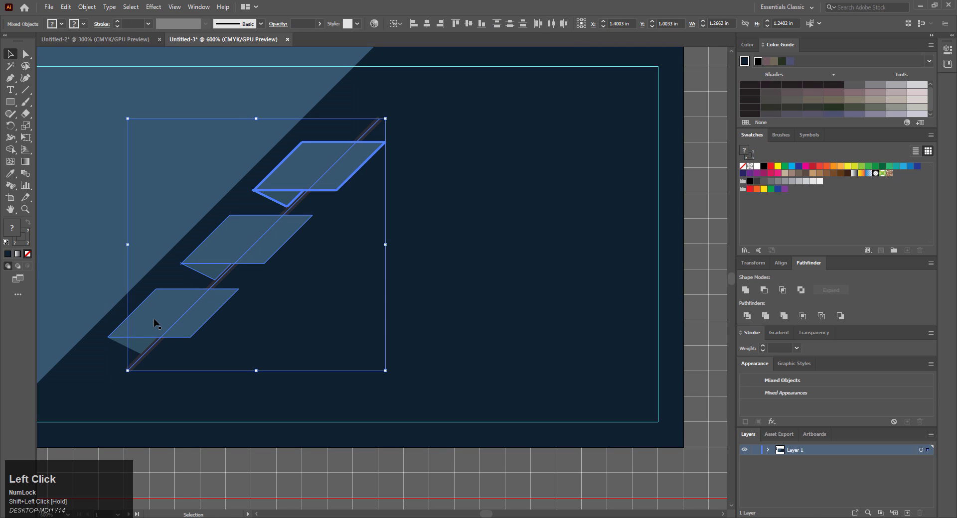
shift+click(153, 318)
click(307, 209)
click(313, 182)
shift+click(244, 247)
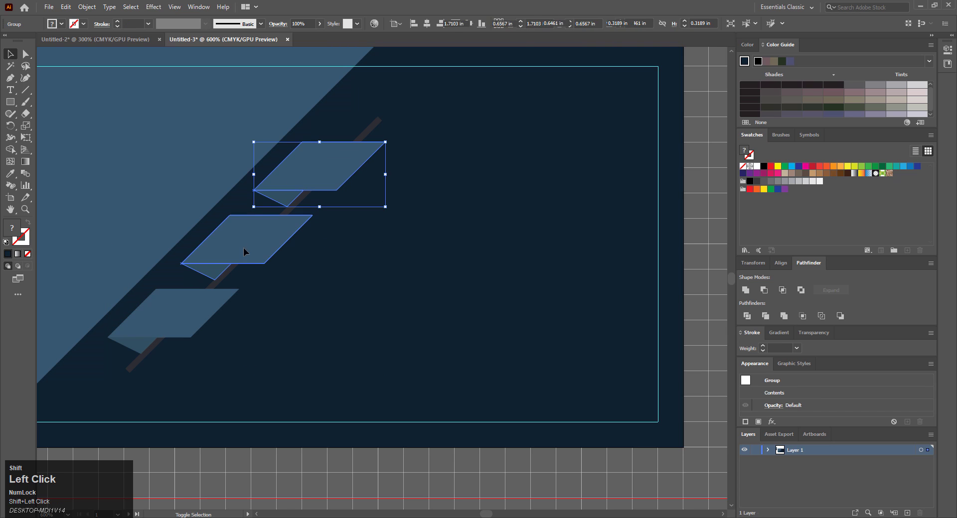
drag(249, 243, 201, 292)
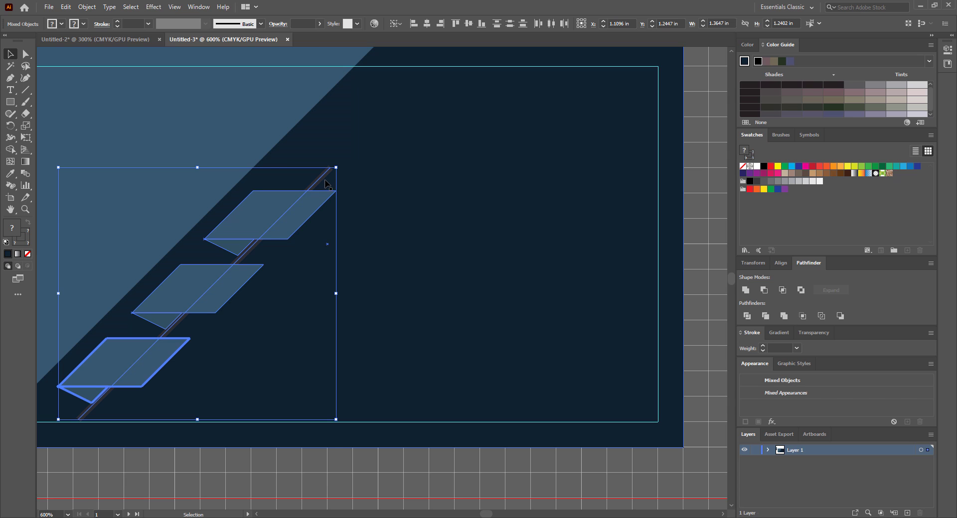
alt+scroll(325, 180, down, 2)
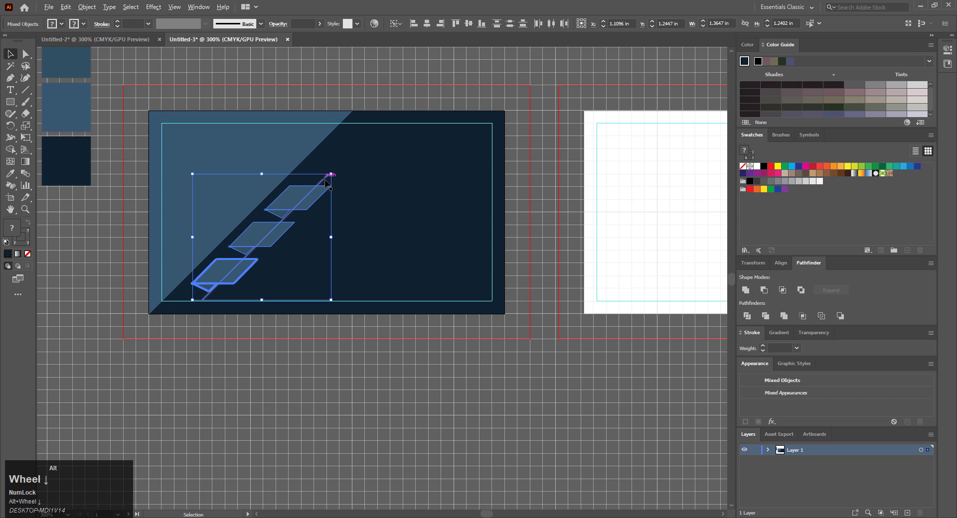
click(354, 59)
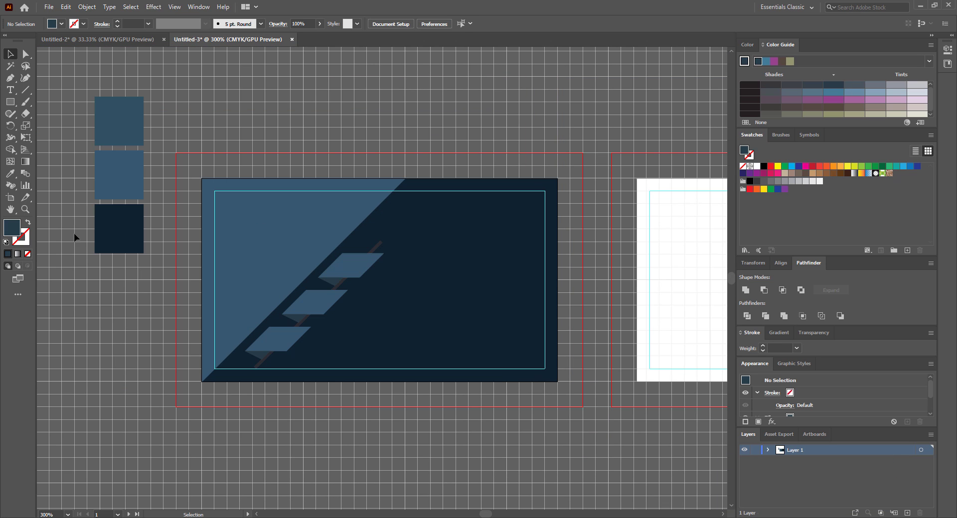
- Add the text "logo" in the light blue area of the card at 14 pt
click(12, 90)
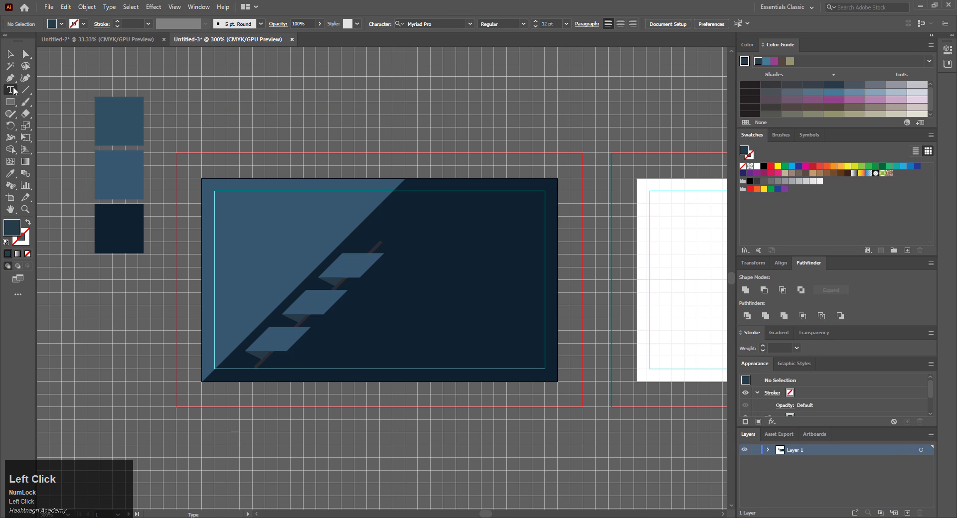
click(238, 224)
text(logo)
key(ctrl+a)
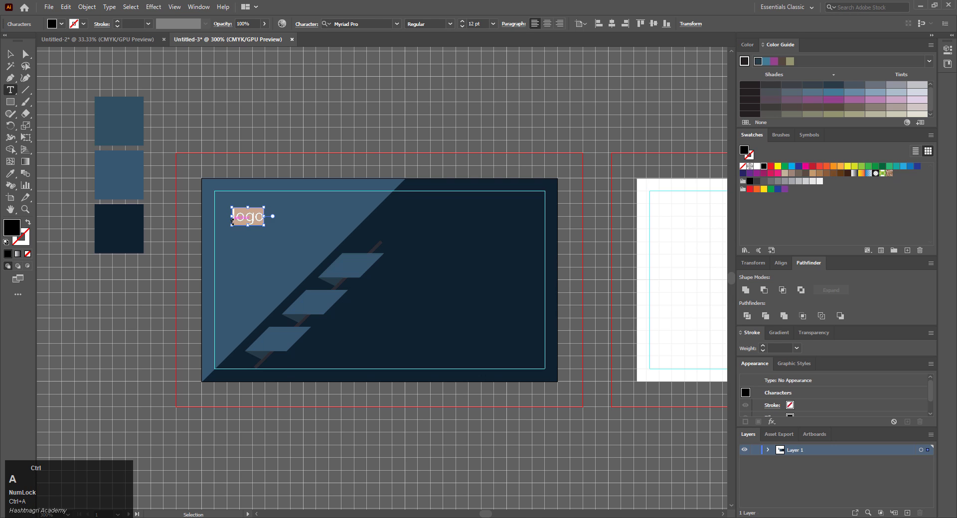
click(493, 24)
click(501, 125)
- Change the fill colour of the "logo" text to white
double_click(12, 228)
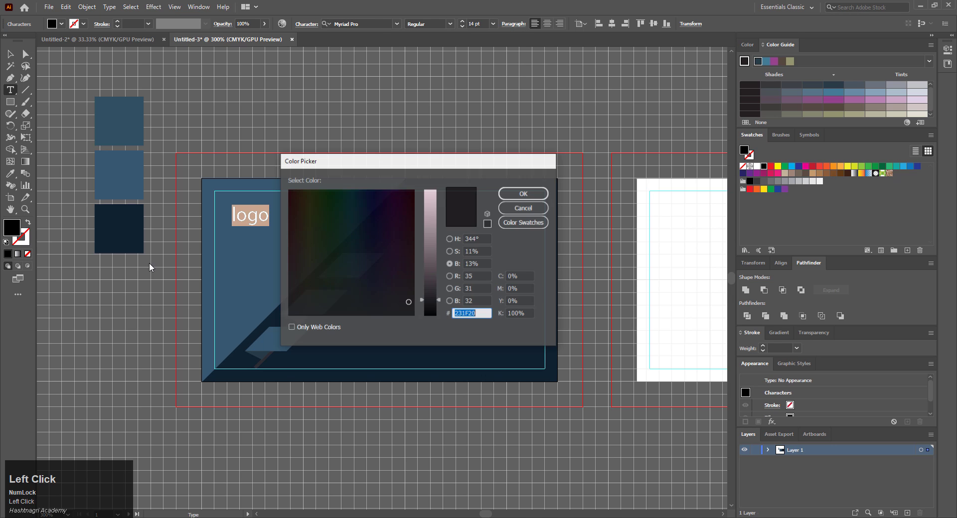
click(450, 239)
drag(297, 288, 287, 190)
click(518, 194)
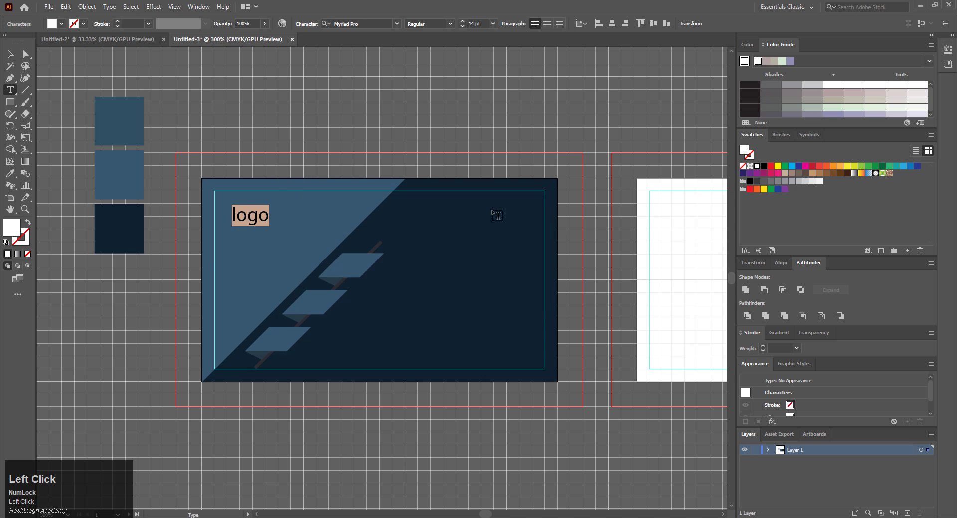
- Enlarge the "logo" text to 18 pt and move it slightly down inside the light blue area
click(259, 213)
key(ctrl+a)
click(493, 24)
click(501, 135)
drag(288, 213, 293, 227)
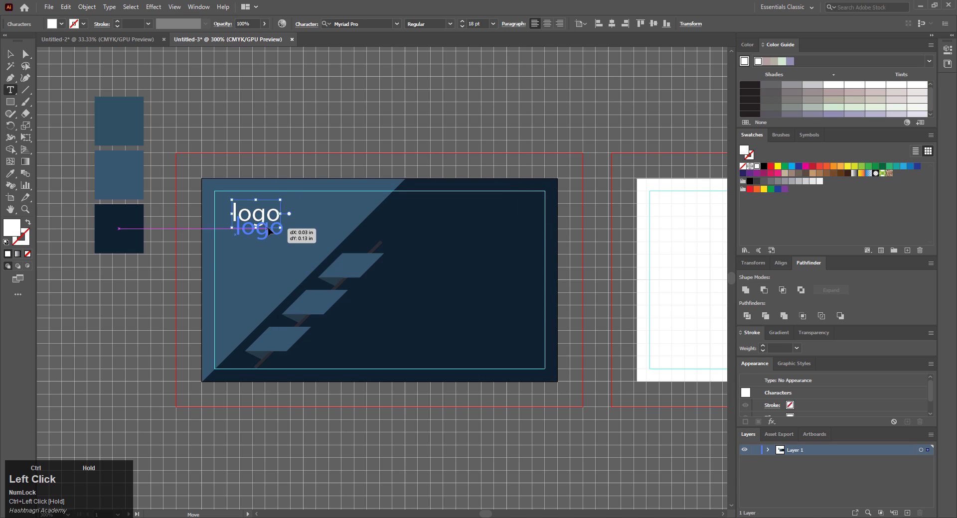
ctrl+click(401, 230)
- Add the text "company name" at 14 pt in the upper part of the navy area
click(396, 225)
text(com)
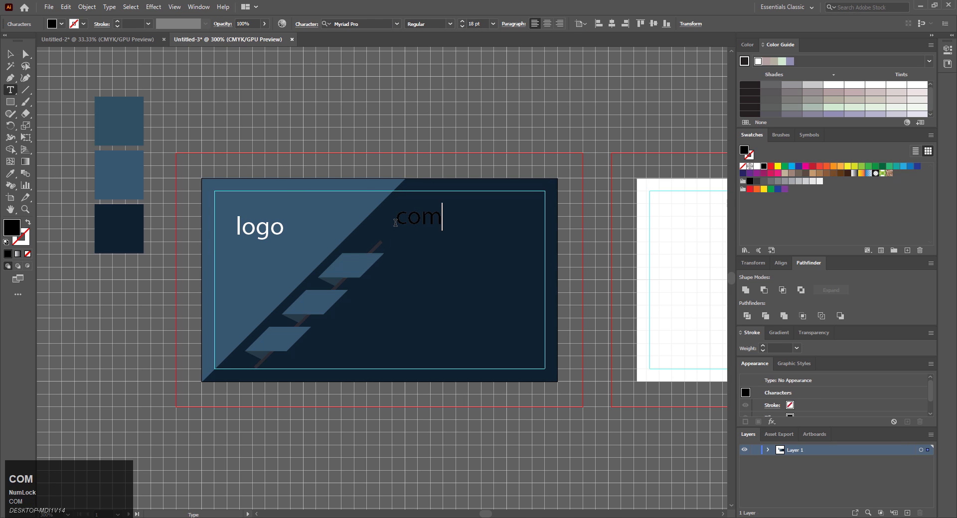
text(pany name)
key(ctrl+a)
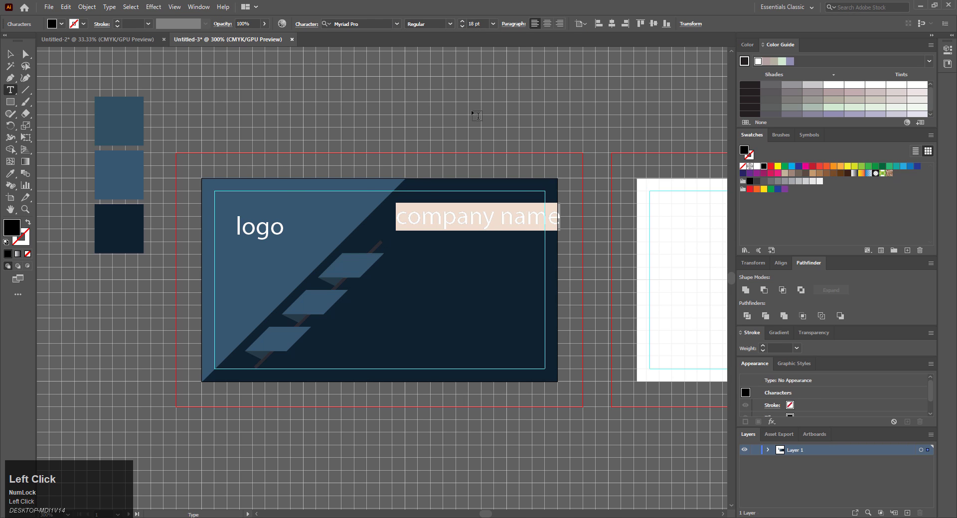
click(493, 24)
click(502, 127)
key(Escape)
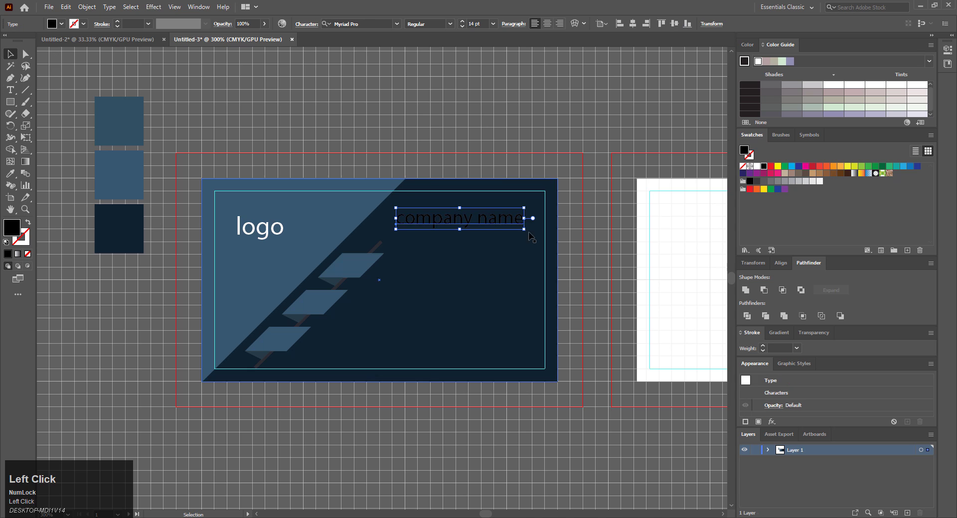
- Shift the "company name" text slightly left and fill it with white (FFFFFF)
drag(508, 222, 497, 222)
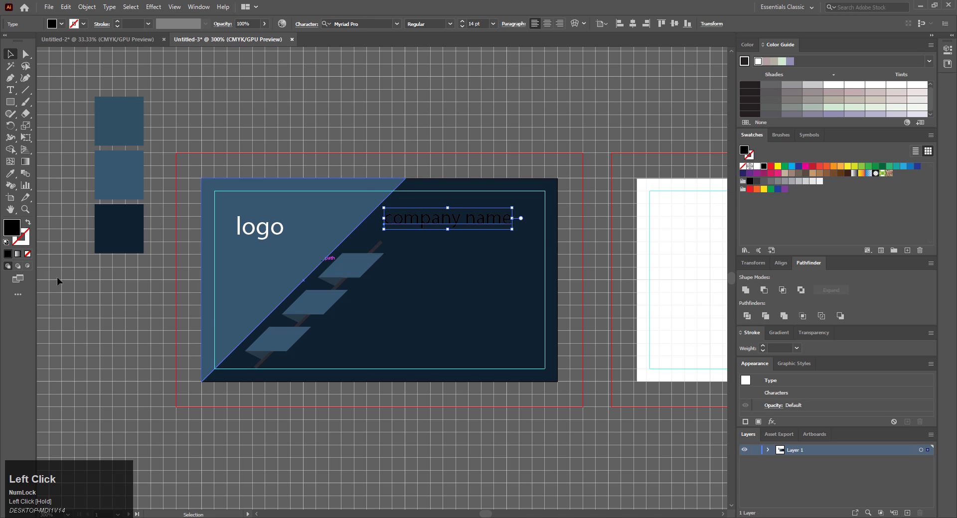
double_click(12, 228)
text(ffffff)
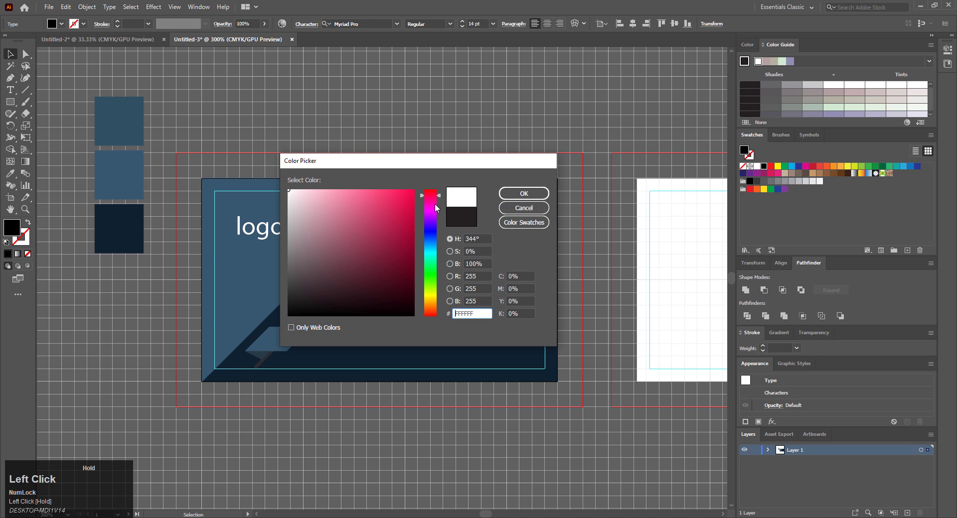
click(524, 194)
- Move the phone, website and mail icons with their labels from the pasteboard onto the card beside the ribbon shapes
scroll(500, 305, left, 5)
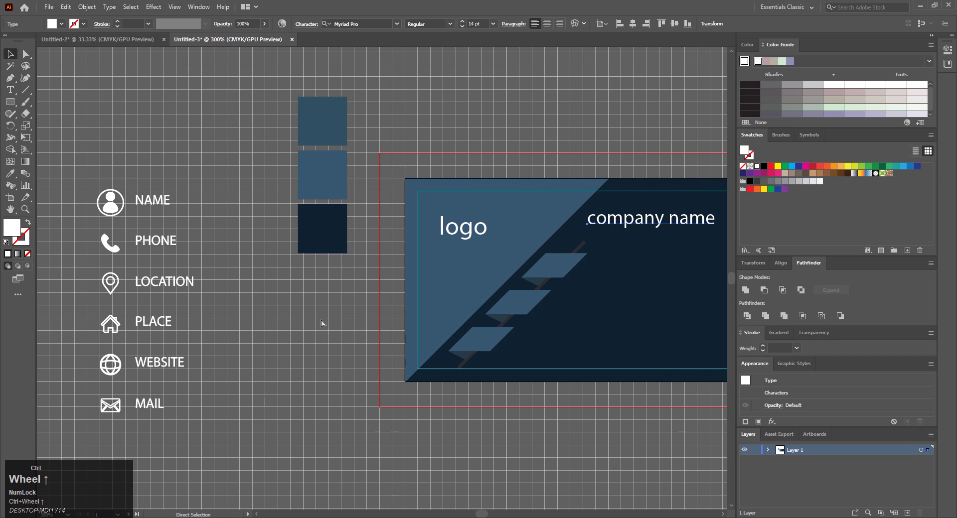
drag(162, 252, 591, 264)
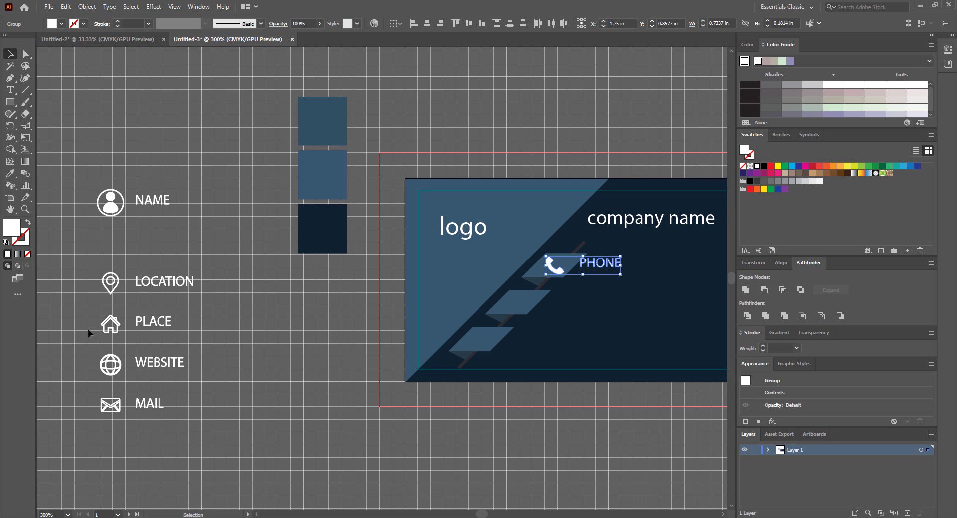
drag(61, 349, 144, 433)
drag(155, 381, 560, 318)
- Position the phone icon on the topmost ribbon shape and shift the PHONE label down and right beside it
key(space)
drag(648, 334, 378, 326)
click(278, 255)
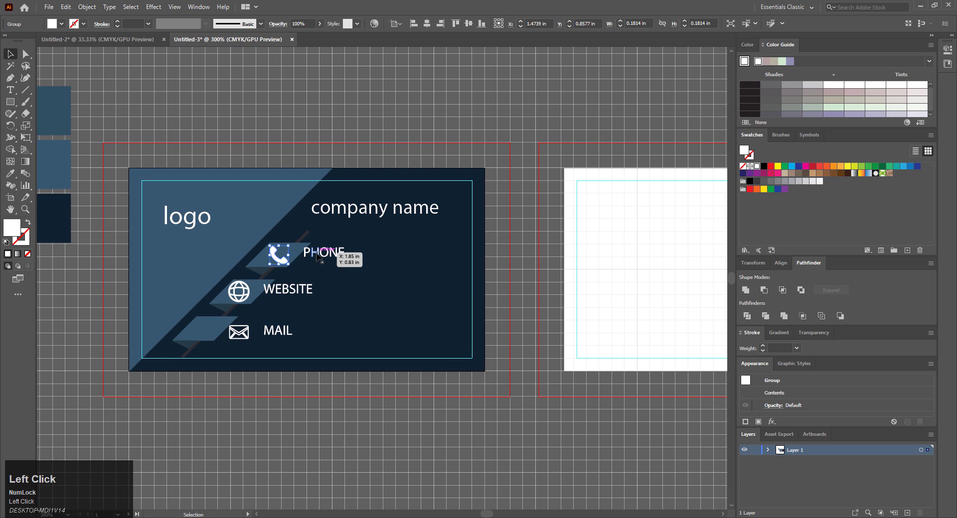
key(Down)
key(Down)
key(Down)
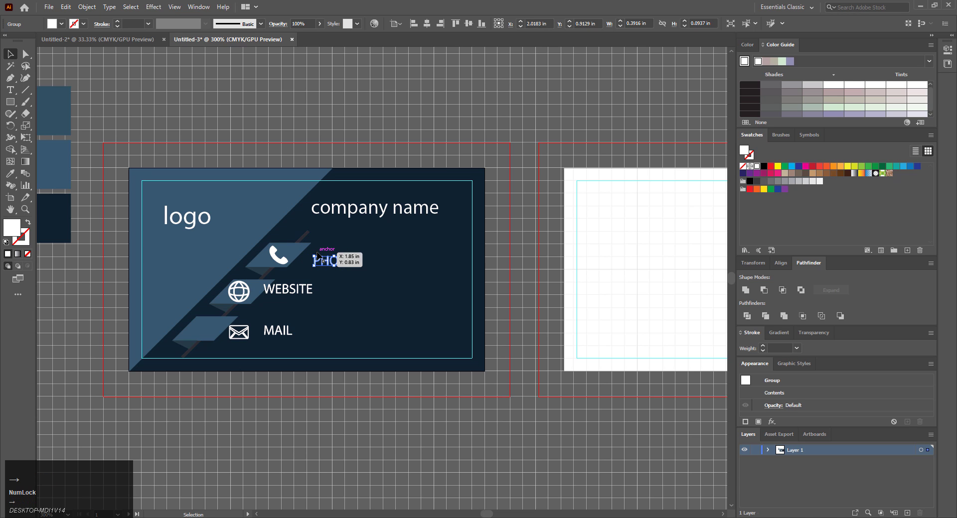
drag(317, 255, 317, 255)
- Shift the WEBSITE label down and right, and place the mail icon on the lowest ribbon shape with its MAIL label beside it
drag(281, 285, 286, 291)
drag(239, 332, 205, 330)
drag(276, 335, 277, 337)
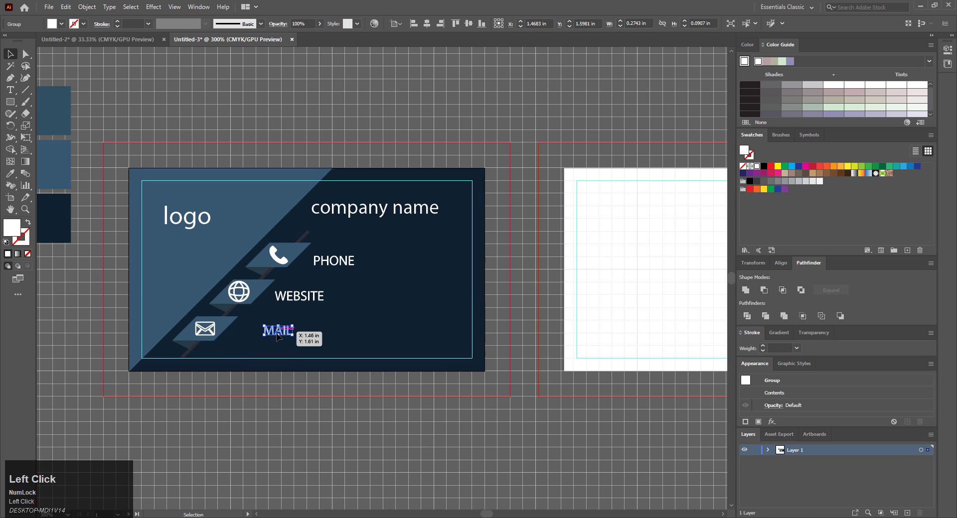
key(Left)
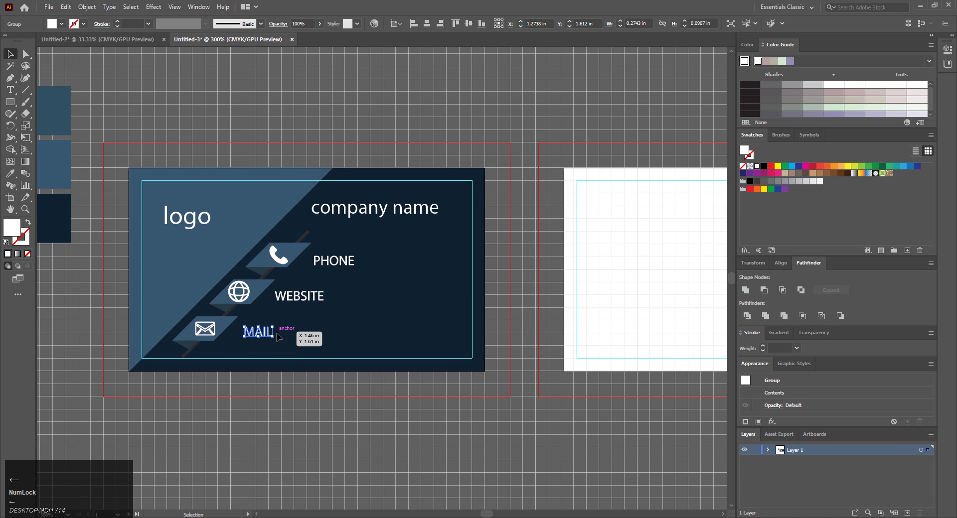
click(304, 343)
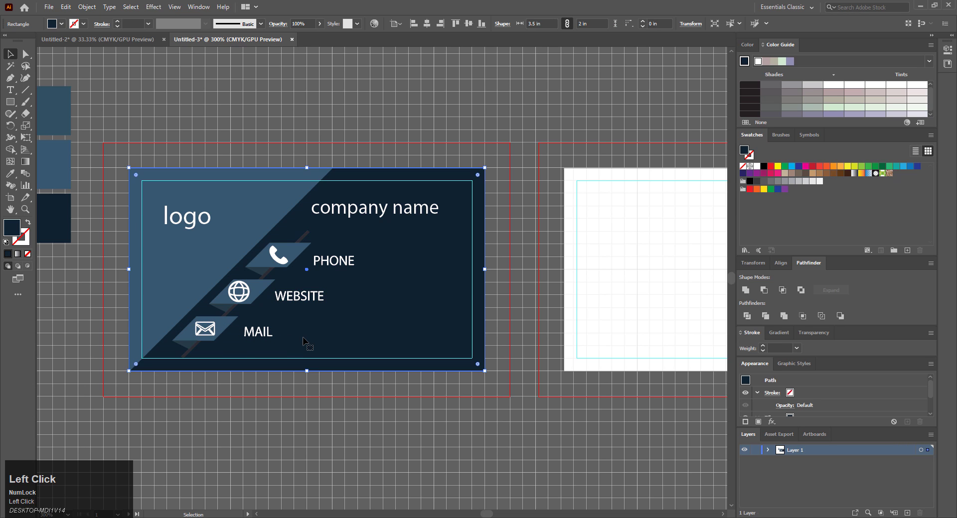
- Set the font of the "company name" text to Arial Bold
click(368, 206)
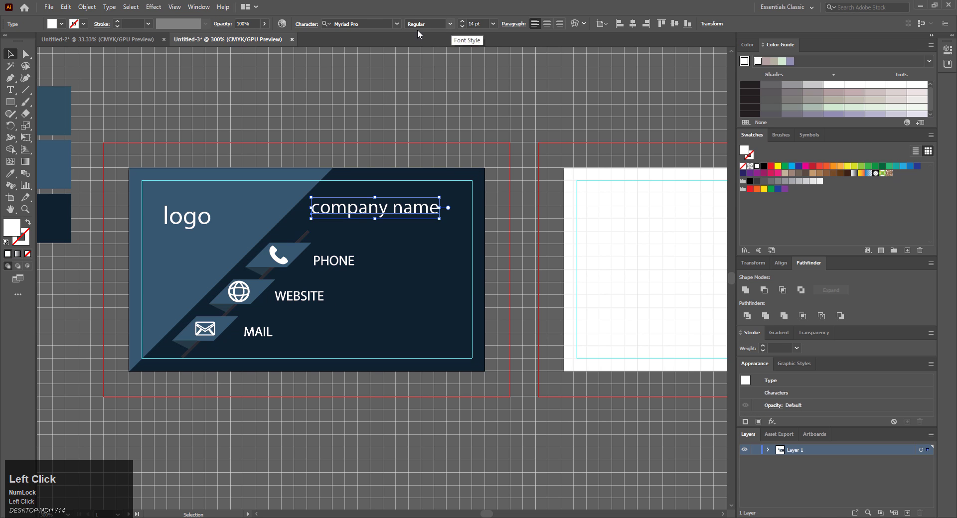
click(363, 24)
text(ar)
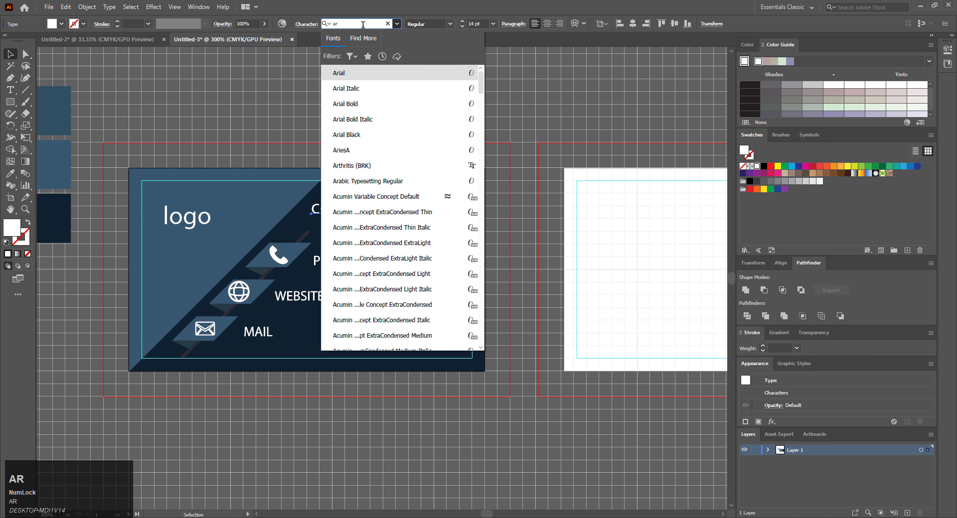
key(Return)
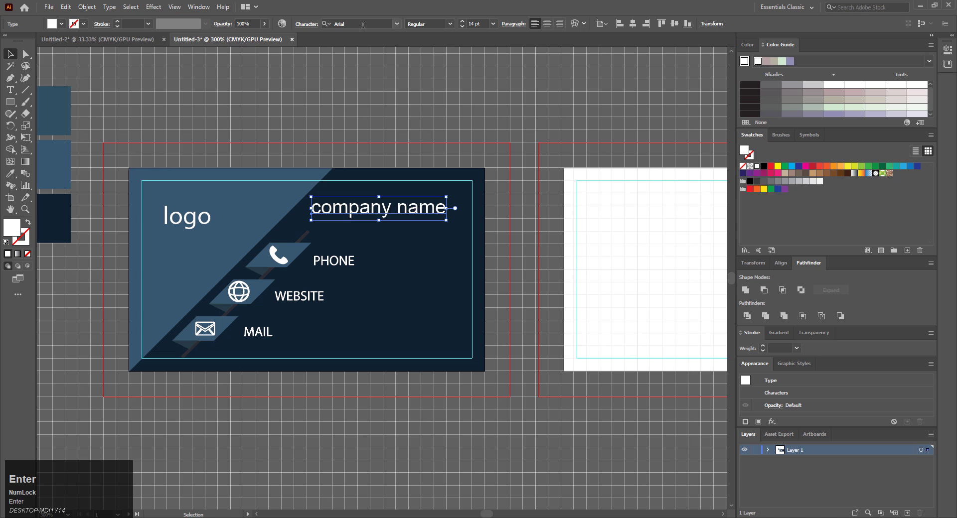
click(449, 24)
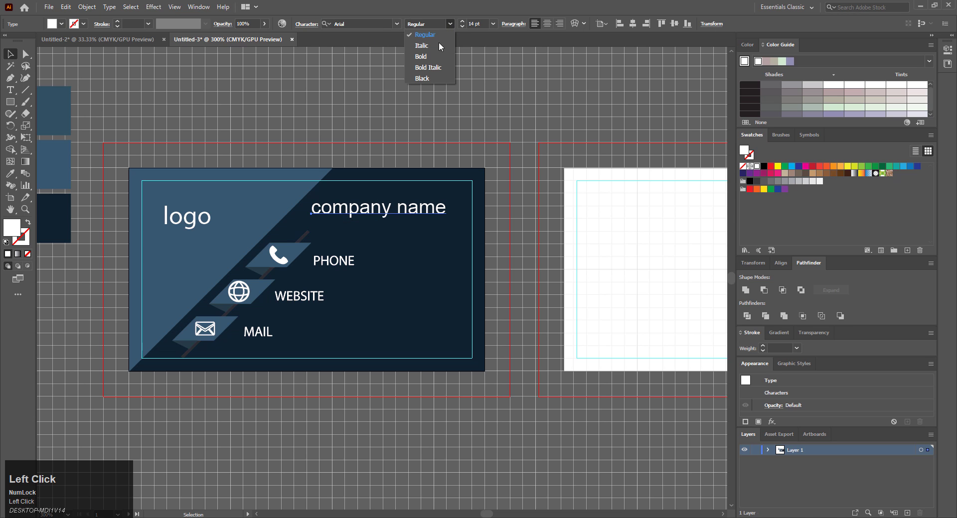
click(430, 55)
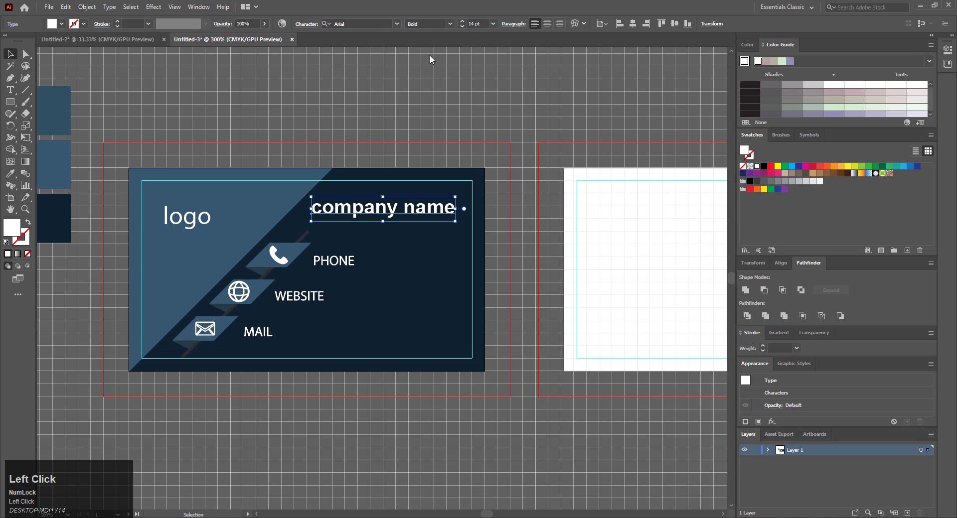
- Copy the navy background rectangle and the light blue triangle onto the second artboard, aligned with its edges
click(482, 320)
shift+click(193, 251)
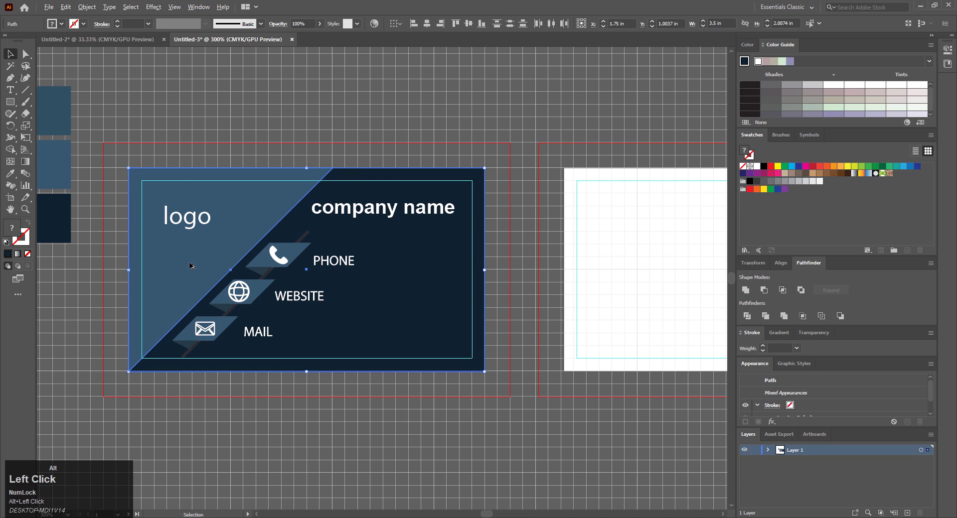
drag(192, 266, 625, 265)
key(space)
drag(522, 269, 165, 232)
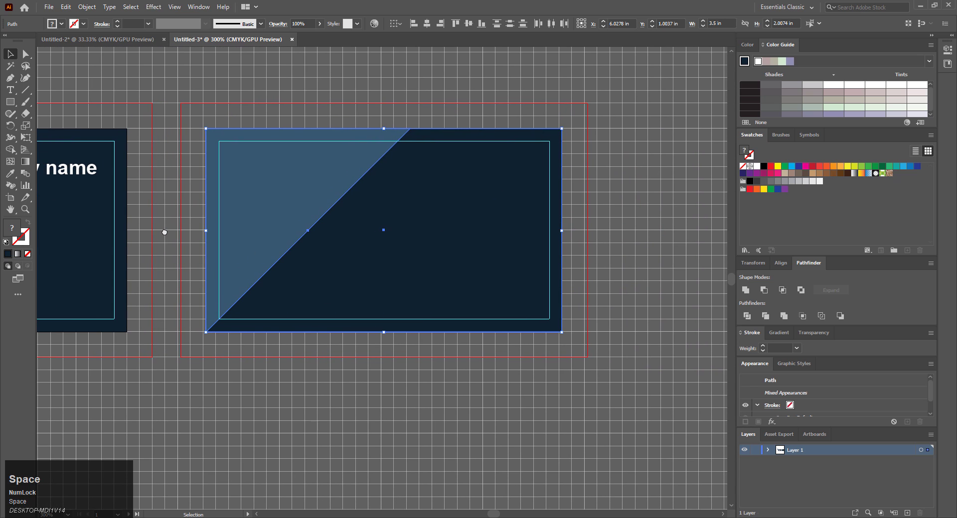
- Copy the globe icon and WEBSITE label from the first card onto the lower part of the second artboard
key(space)
drag(115, 304, 413, 314)
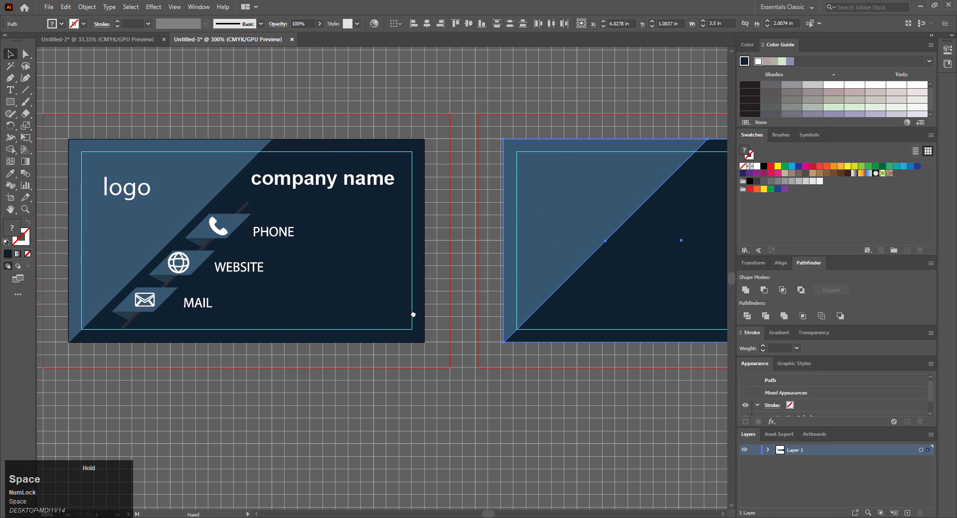
click(185, 274)
shift+click(226, 270)
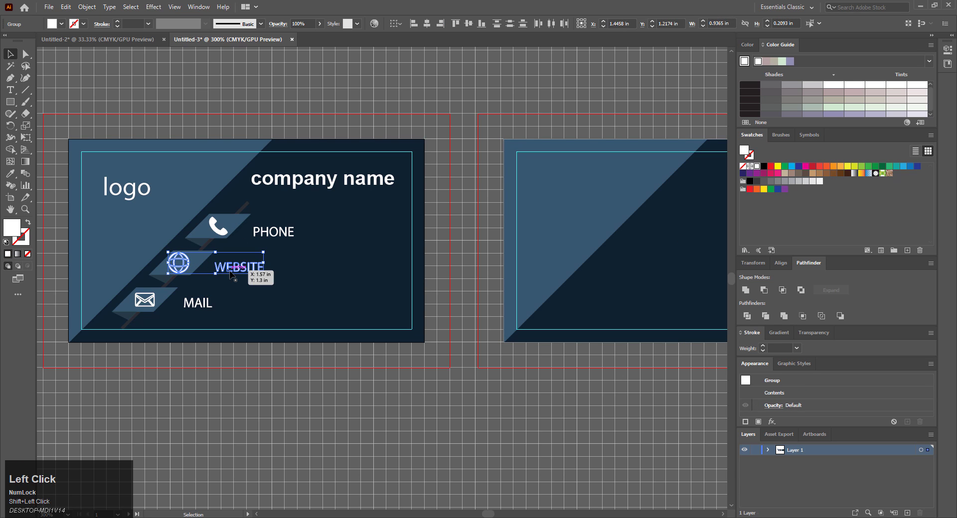
drag(220, 274, 575, 323)
key(space)
drag(516, 348, 89, 312)
- Add the text "company name" on the navy background of the second artboard
click(209, 295)
key(t)
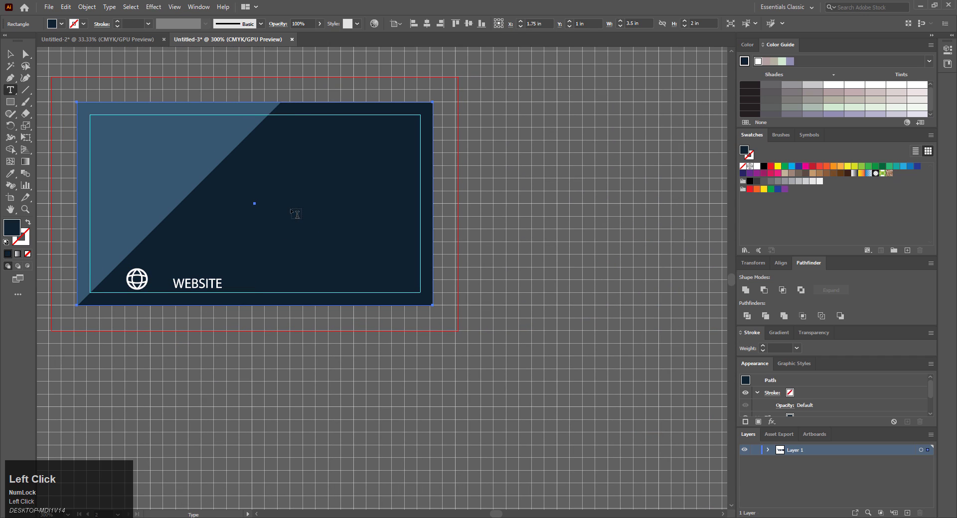
click(219, 184)
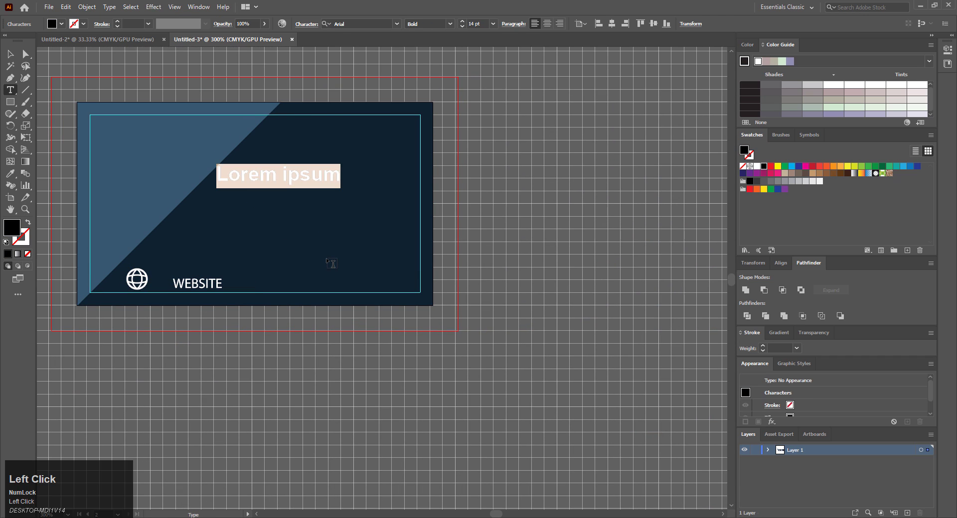
text(co)
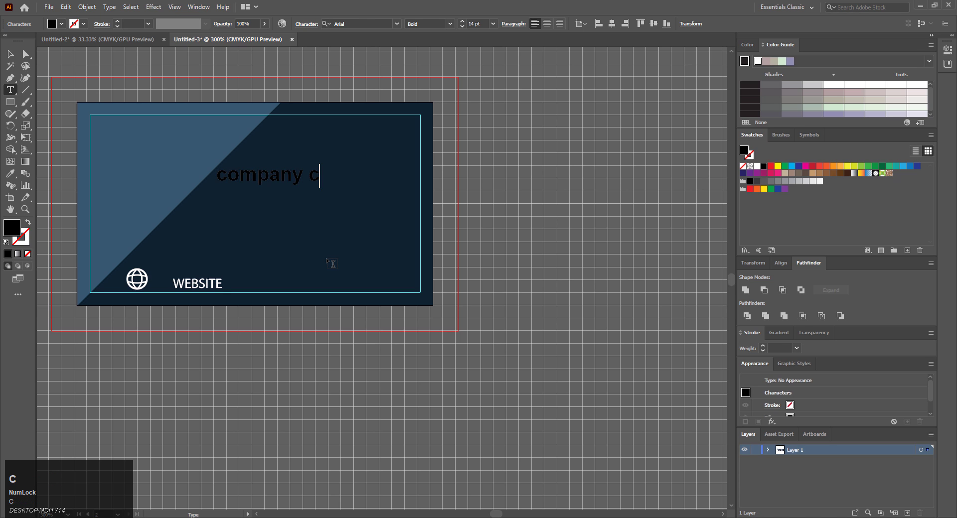
text(mpany name)
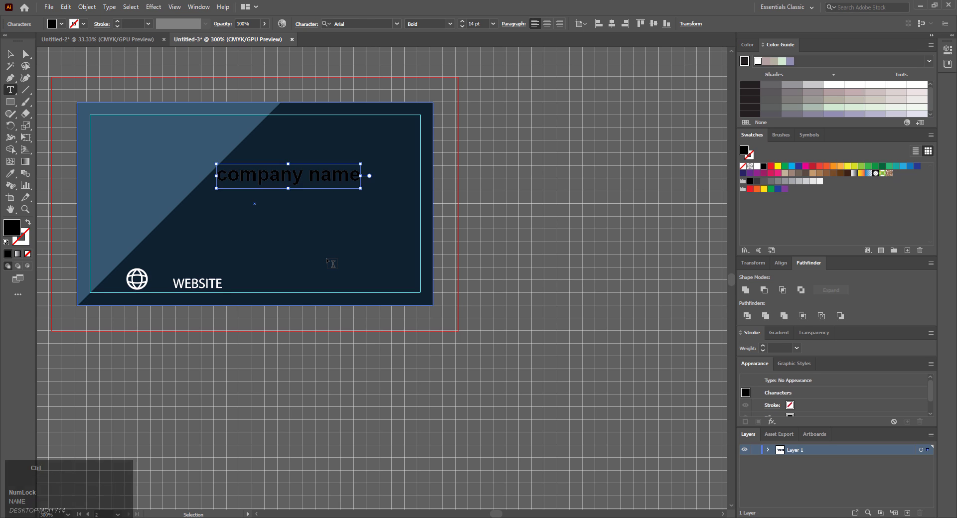
- Set the fill of the second card's "company name" text to white (FFFFFF)
key(ctrl+a)
double_click(12, 227)
click(296, 167)
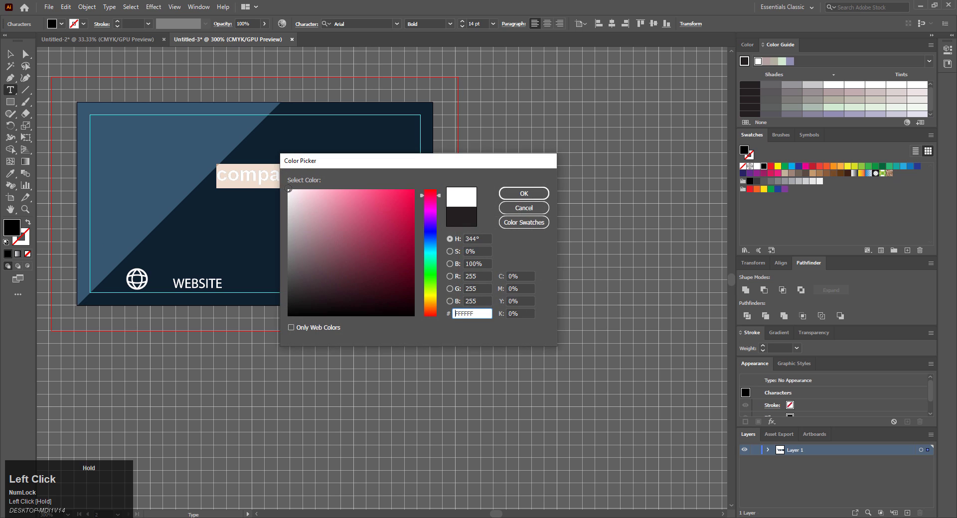
click(520, 194)
key(Escape)
- Delete the copied globe icon and WEBSITE label from the second artboard
scroll(356, 173, down, 4)
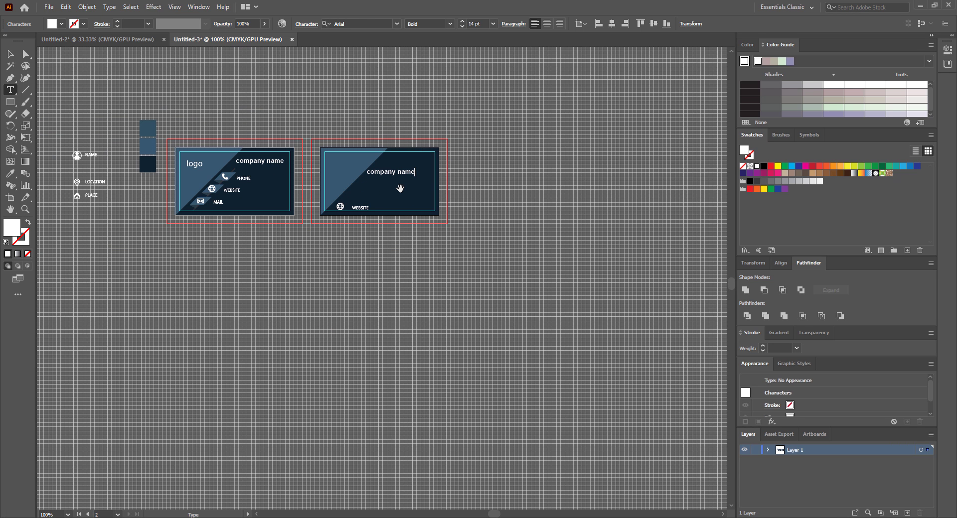
scroll(367, 208, up, 2)
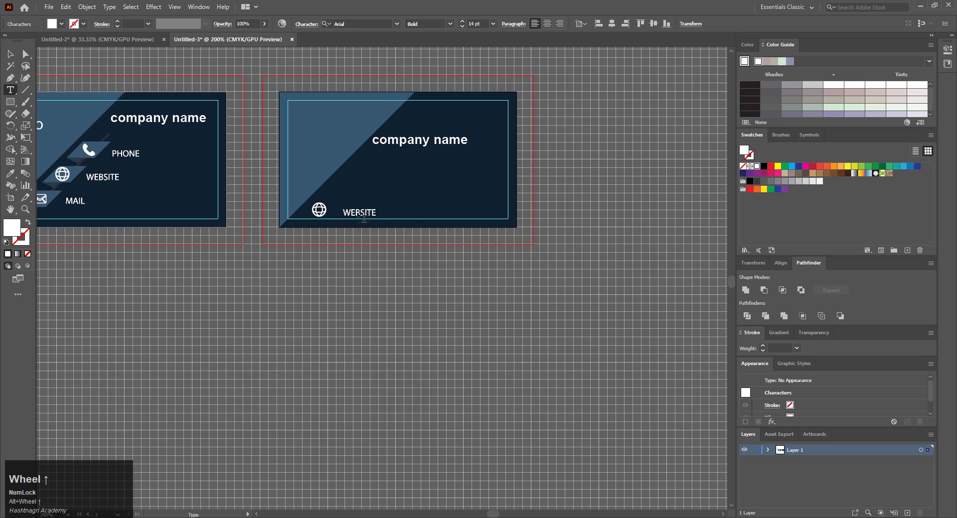
key(v)
drag(320, 210, 351, 218)
click(354, 237)
- Reposition the "company name" text near the second card's centre and place a copy of the logo text above it
drag(424, 146, 599, 161)
drag(232, 131, 612, 140)
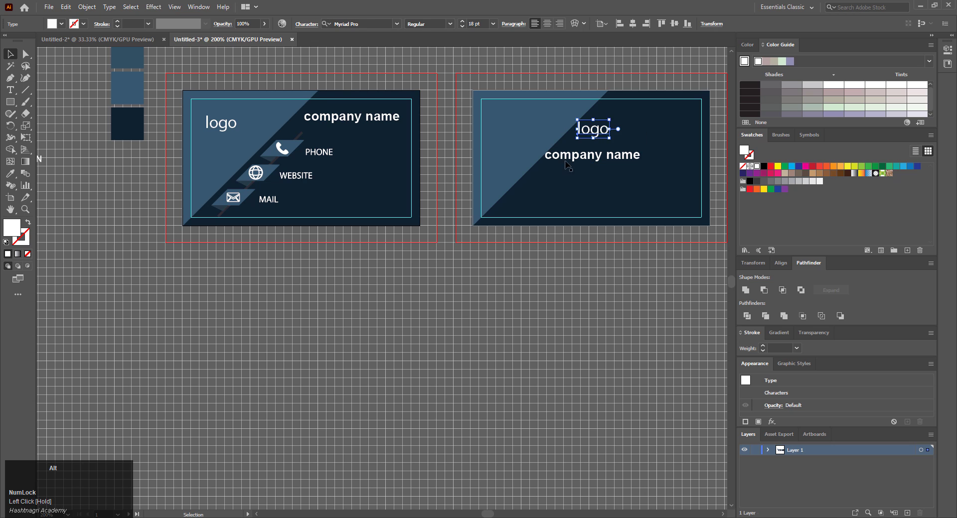
click(362, 297)
drag(382, 269, 304, 306)
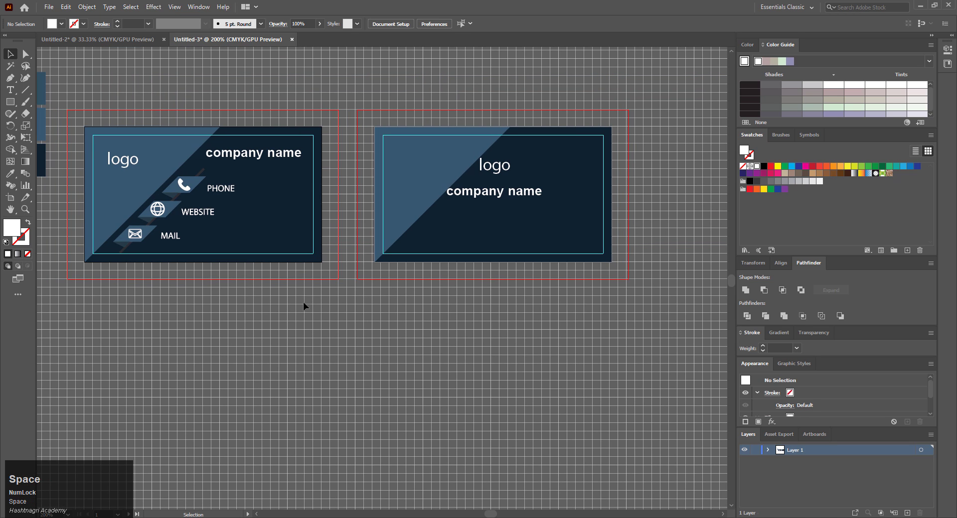
- Centre-align the second card's logo and company name horizontally with each other and move both to the middle of the card
click(494, 165)
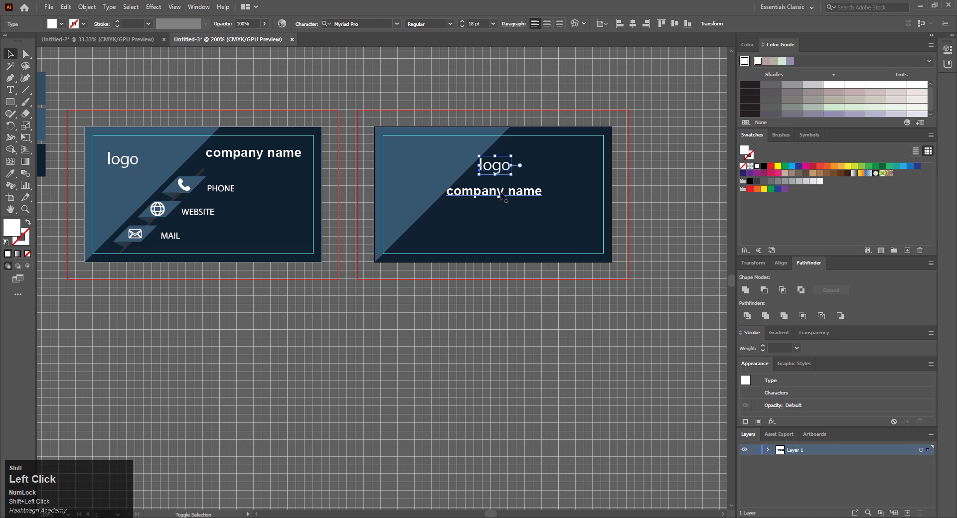
shift+click(503, 197)
click(611, 23)
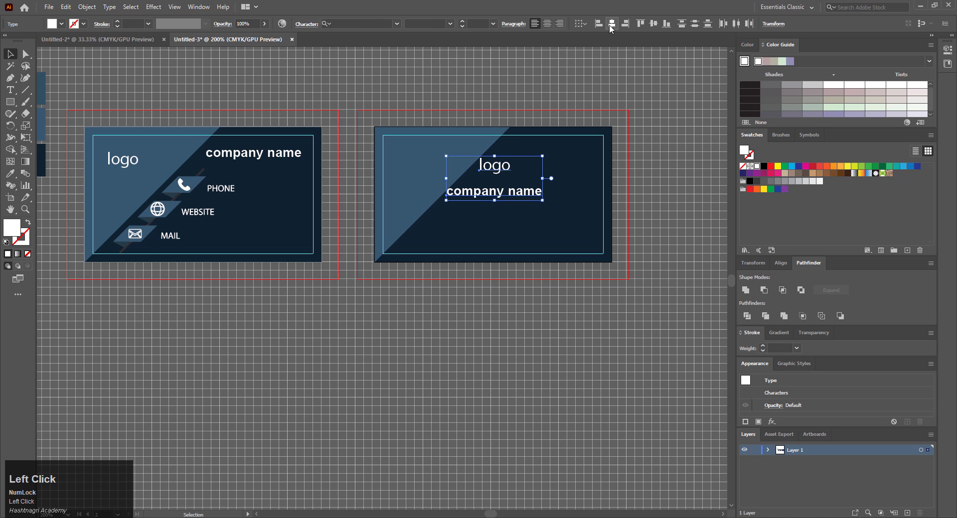
mouse_move(525, 195)
mouse_down()
mouse_move(526, 214)
mouse_move(522, 206)
mouse_up()
click(496, 282)
click(356, 362)
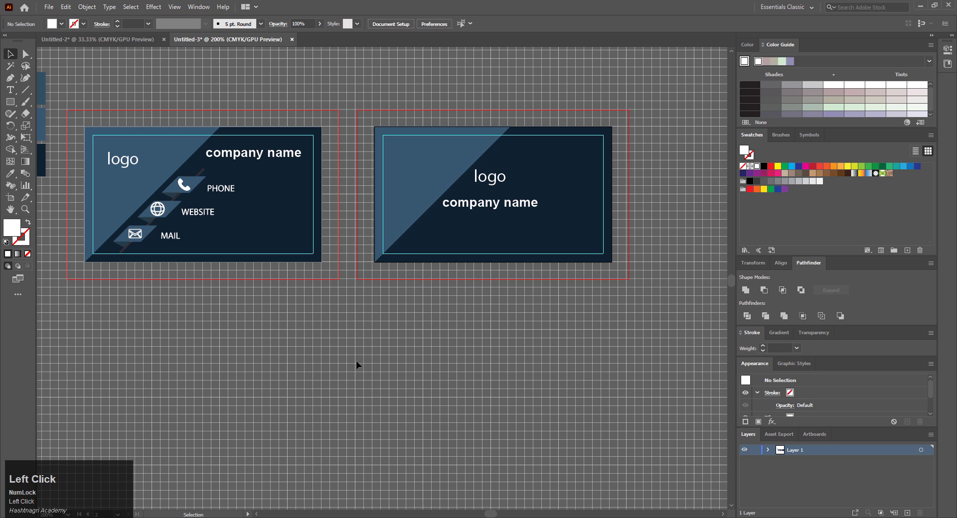
- Save the document on the computer as "card" in Adobe Illustrator (*.AI) format in the eps folder on the Desktop, with Illustrator 2020 compatibility
click(50, 7)
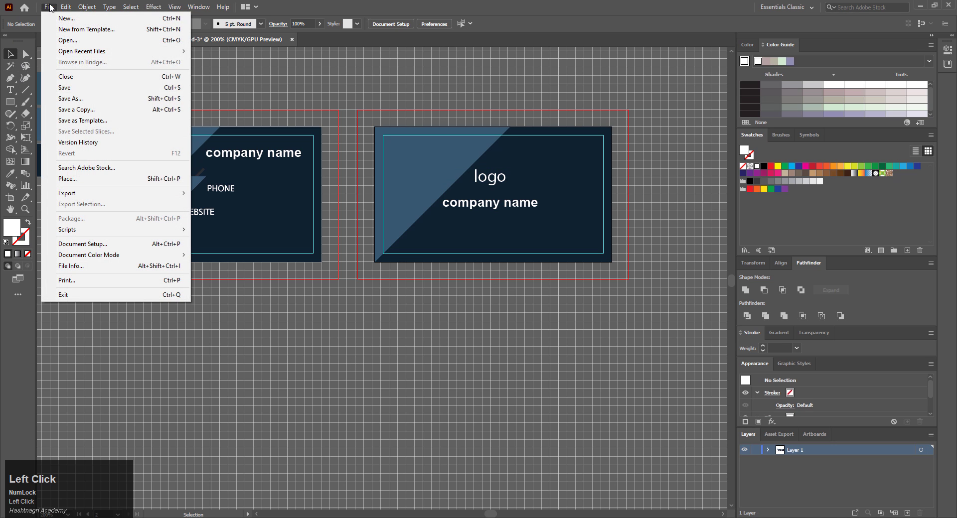
click(73, 99)
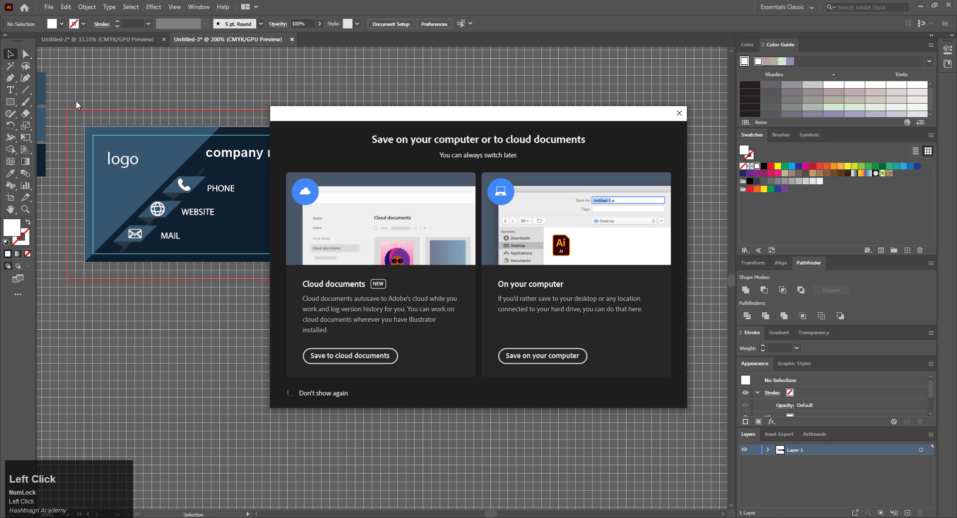
click(513, 357)
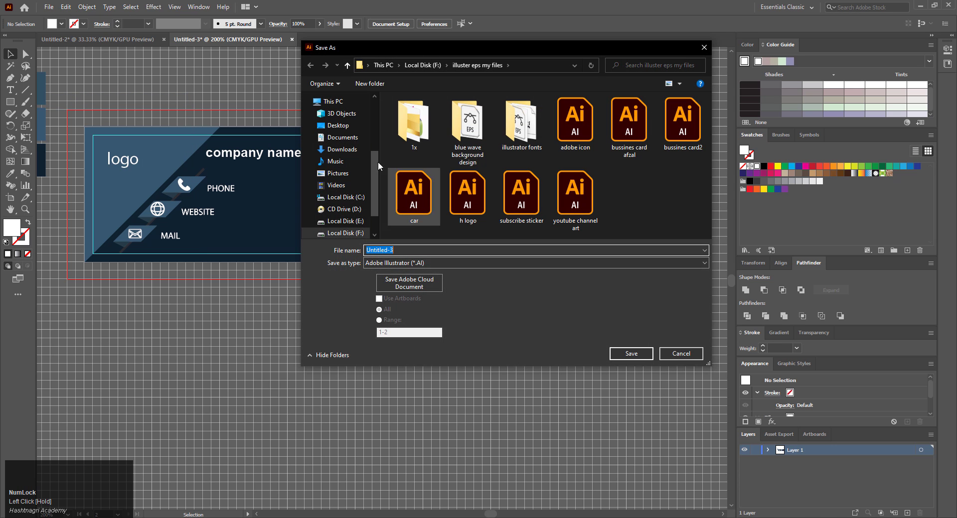
click(355, 125)
double_click(402, 114)
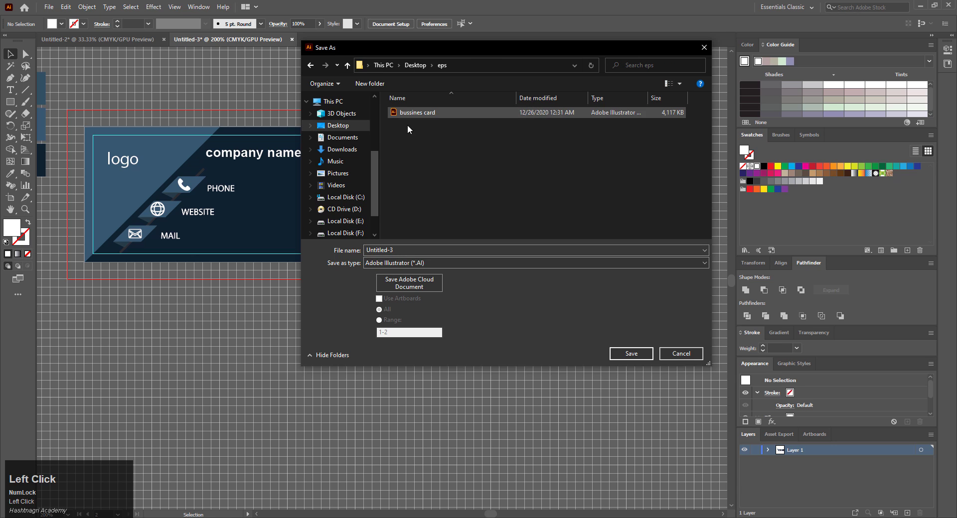
double_click(405, 250)
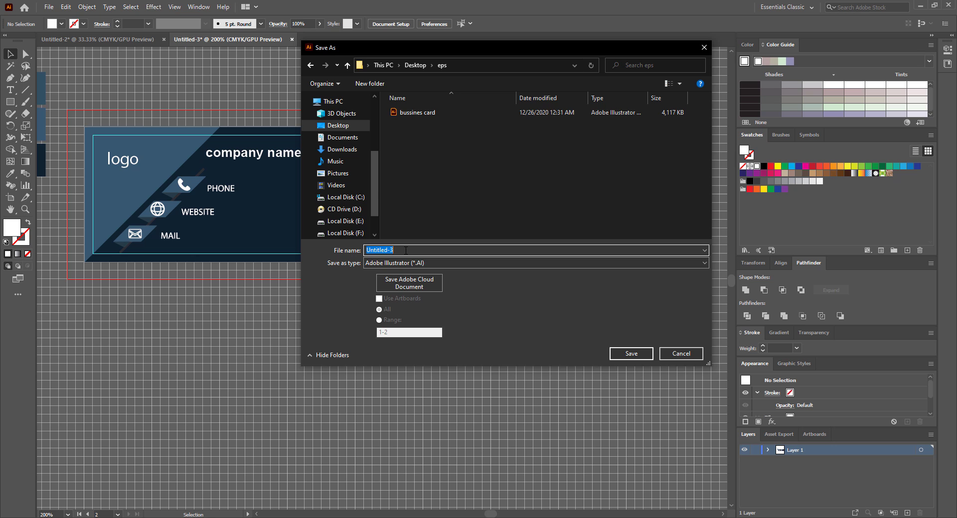
text(card)
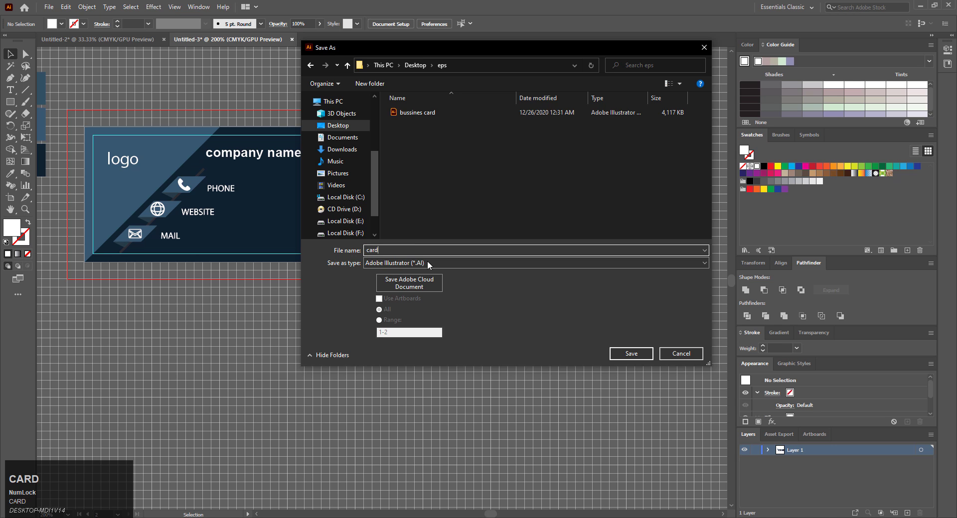
click(640, 356)
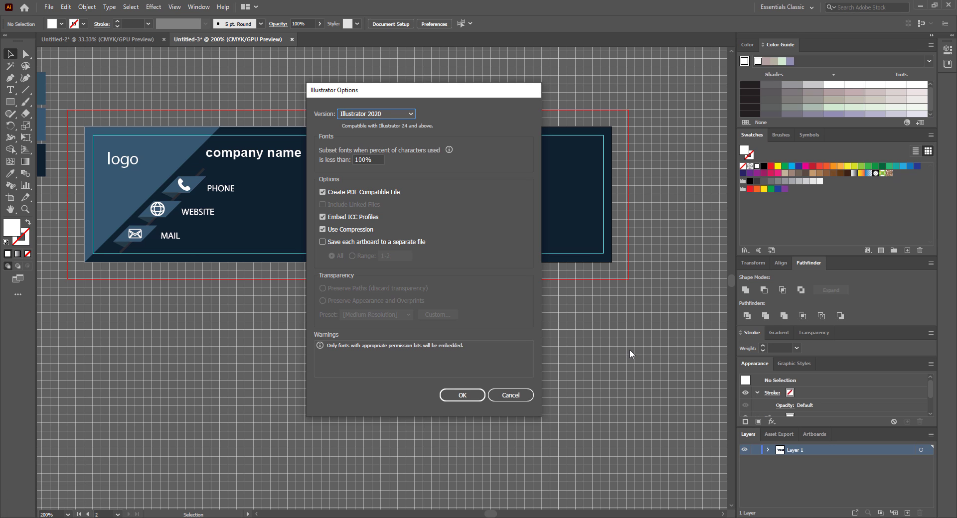
click(480, 396)
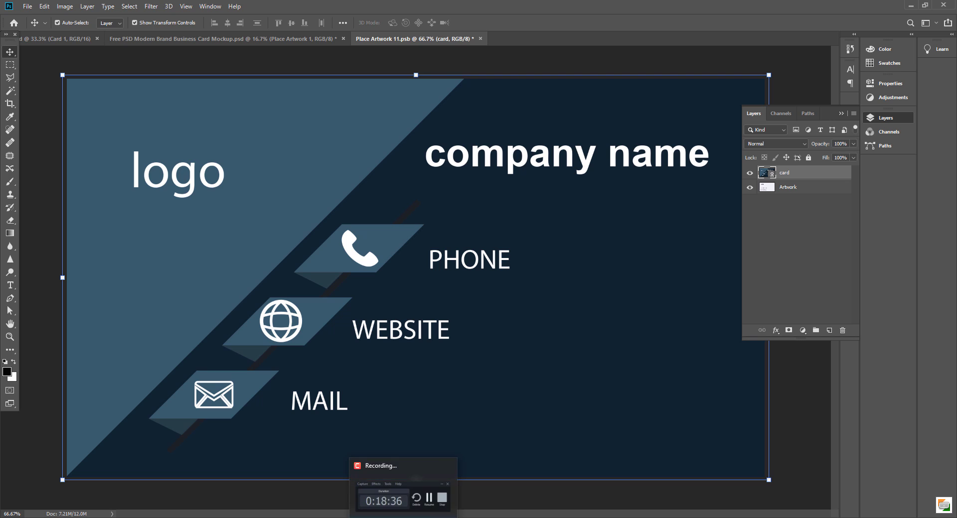
- In Photoshop, close the Place Artwork 11.psb document containing the placed card and save its changes
mouse_move(379, 517)
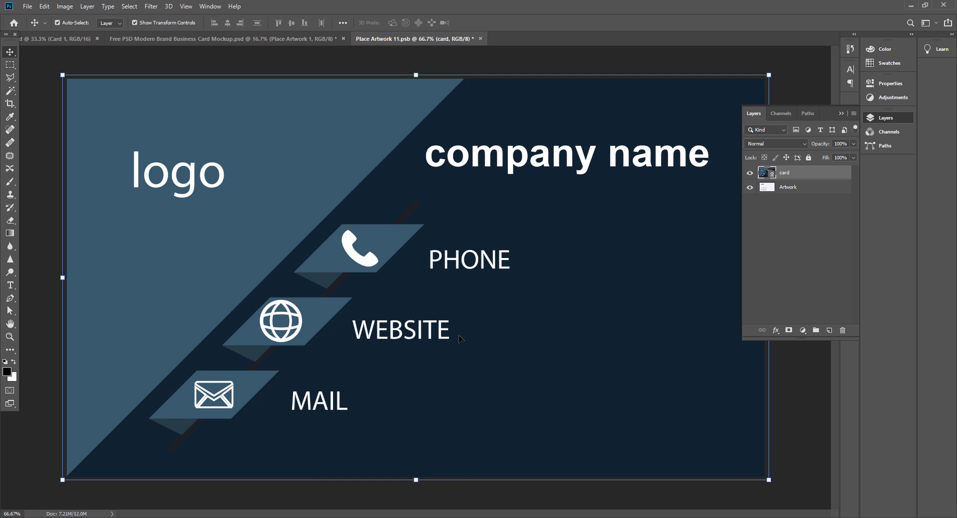
click(479, 38)
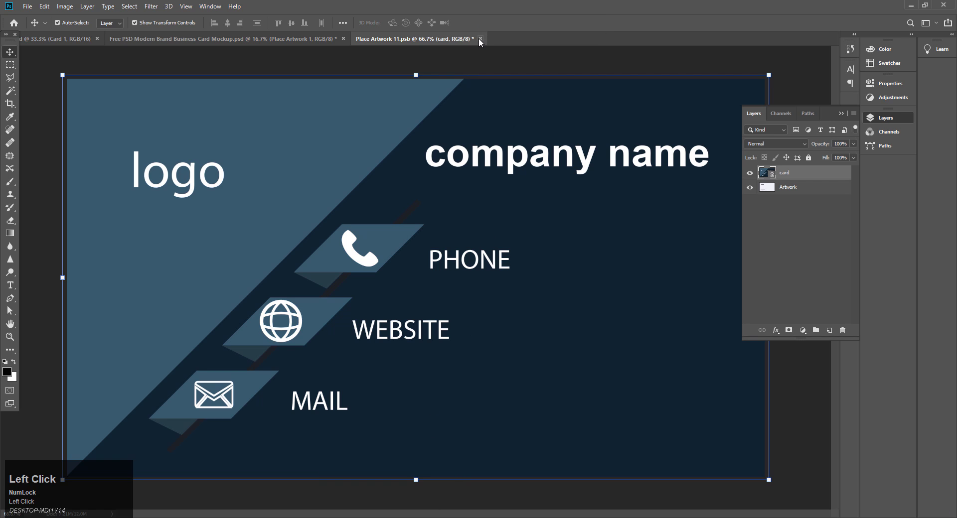
click(439, 197)
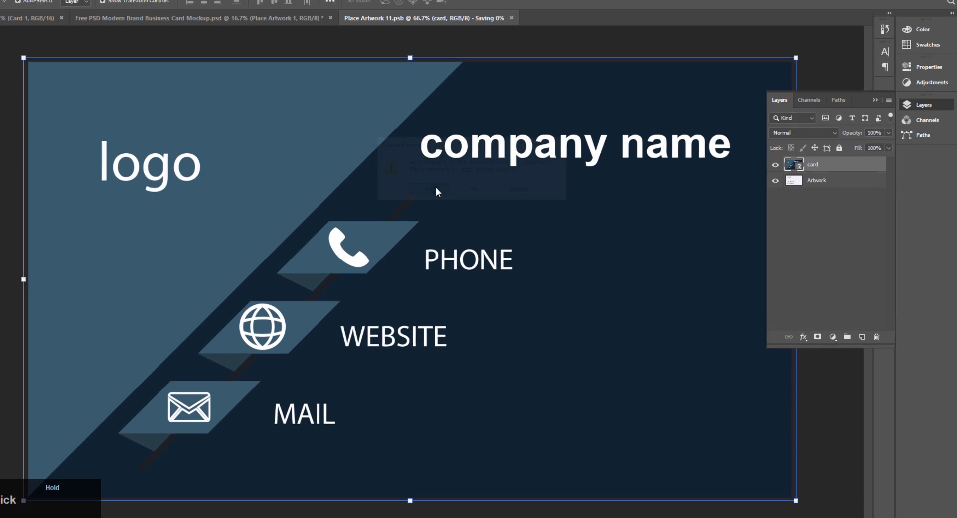